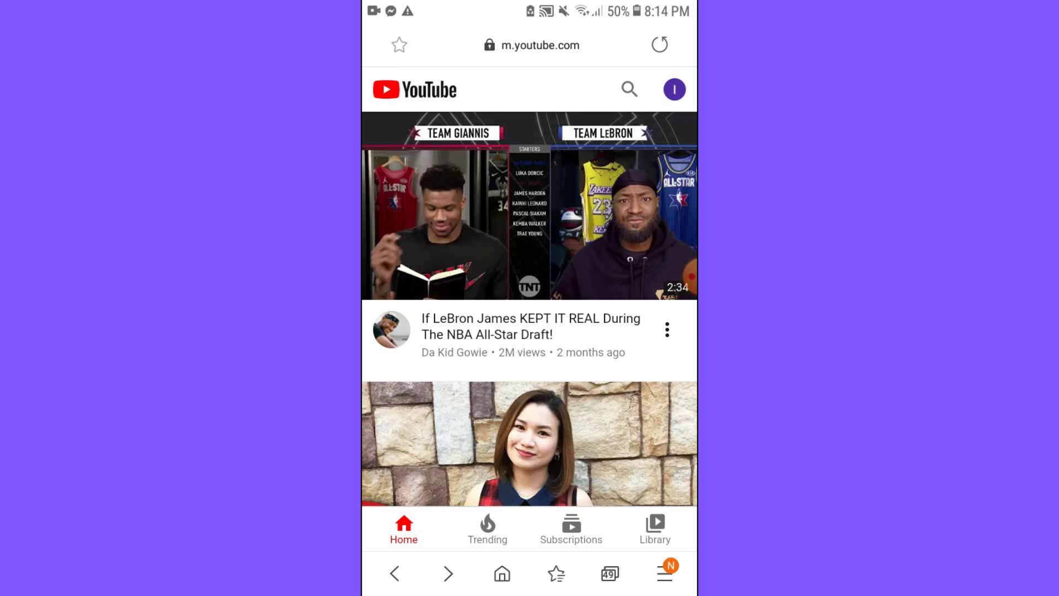
# Switch YouTube from the mobile site to the desktop site via the account panel.
pyautogui.click(675, 89)
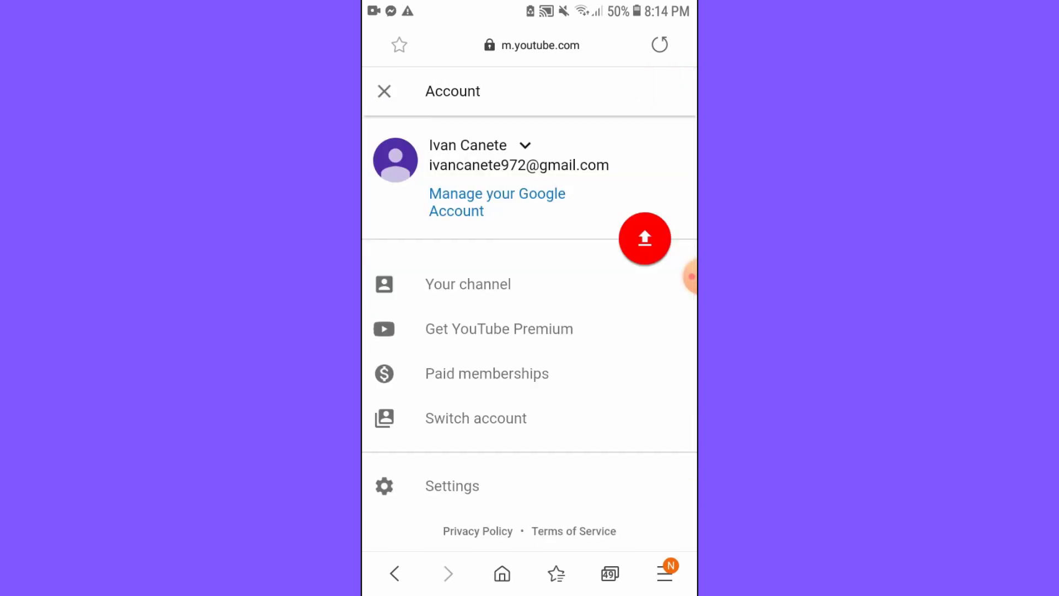
pyautogui.scroll(-2, 530, 331)
pyautogui.scroll(-2, 530, 332)
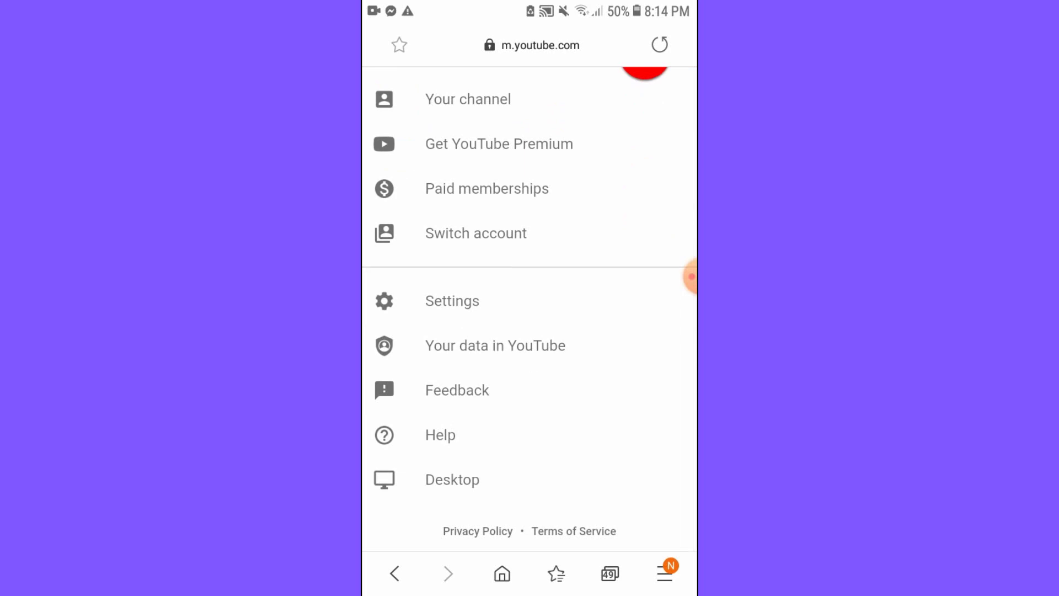
pyautogui.click(451, 480)
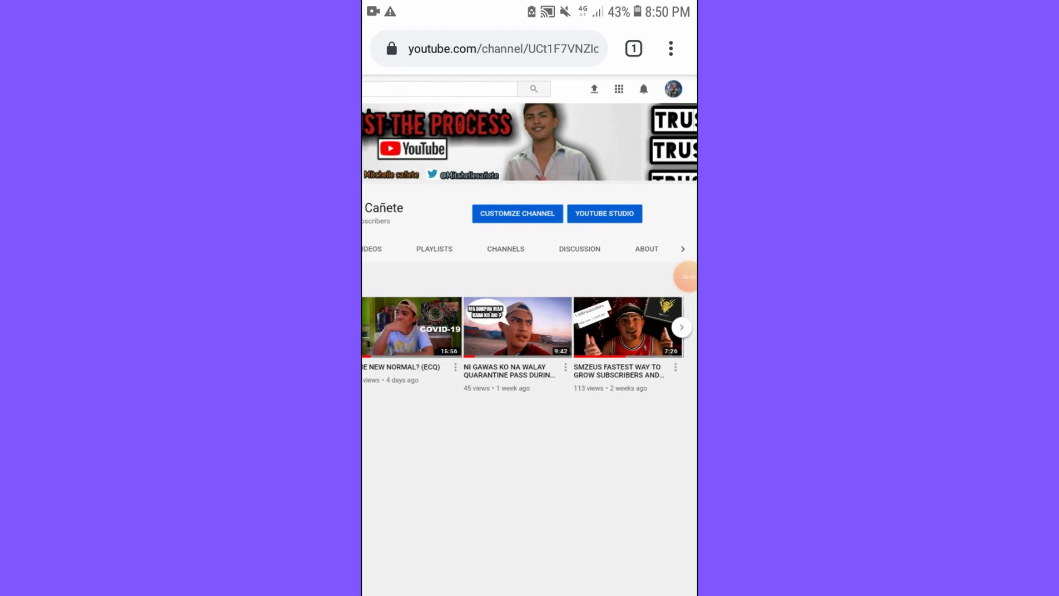
# Go to the Creator Studio dashboard from the account menu.
pyautogui.click(673, 88)
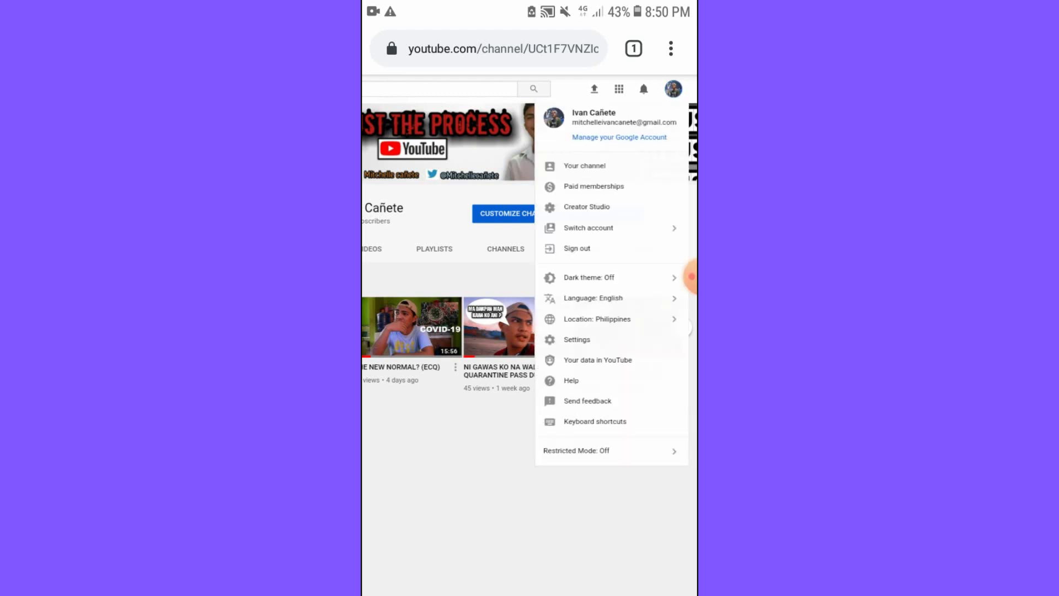
pyautogui.click(576, 340)
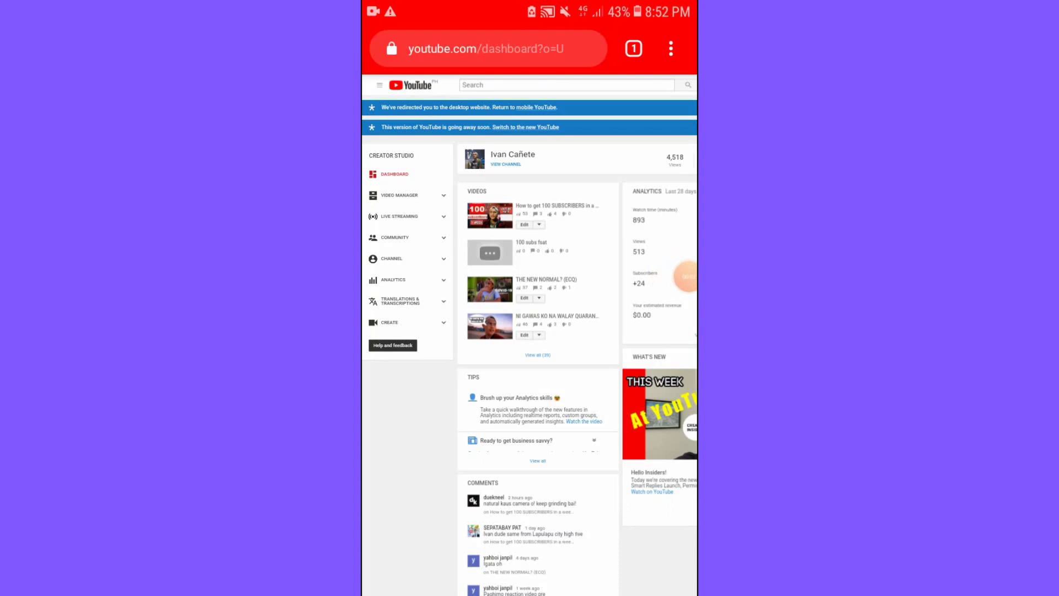
# Open the 'How to get 100 SUBSCRIBERS in a week?' video for editing.
pyautogui.doubleClick(530, 331)
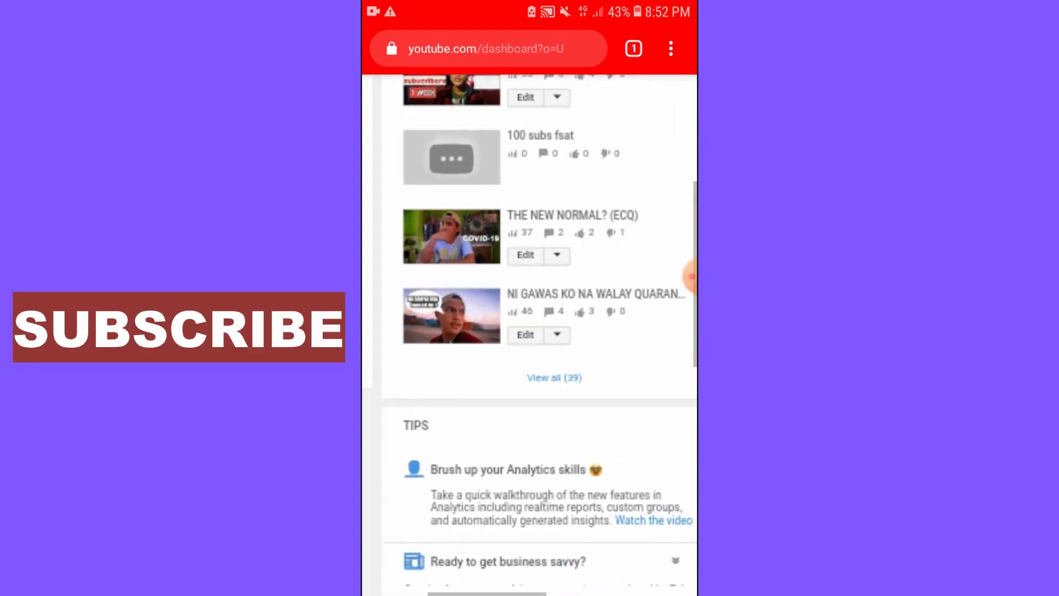
pyautogui.scroll(3, 530, 331)
pyautogui.doubleClick(530, 332)
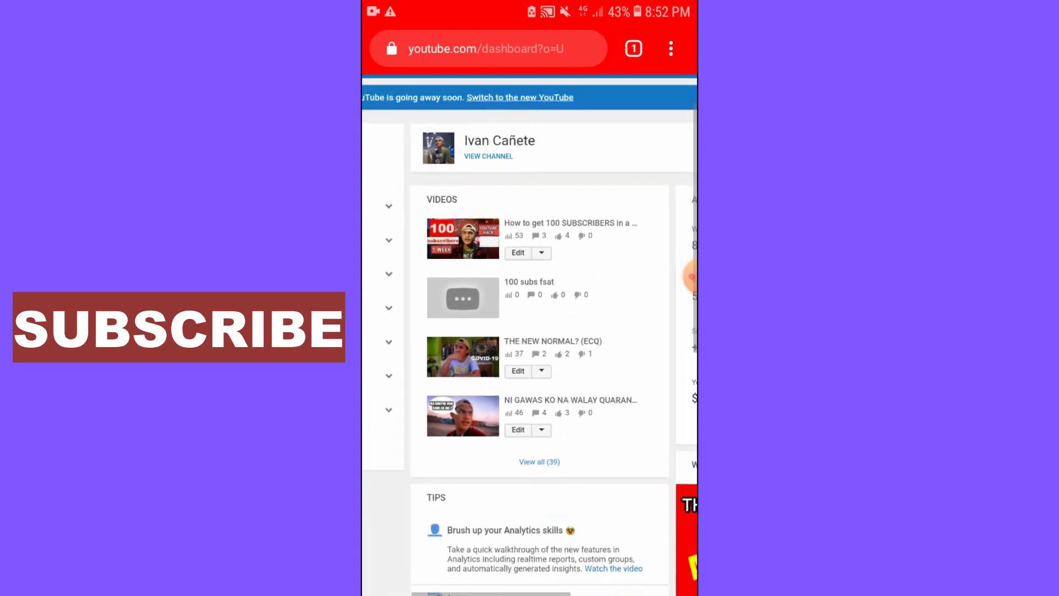
pyautogui.scroll(-2, 529, 332)
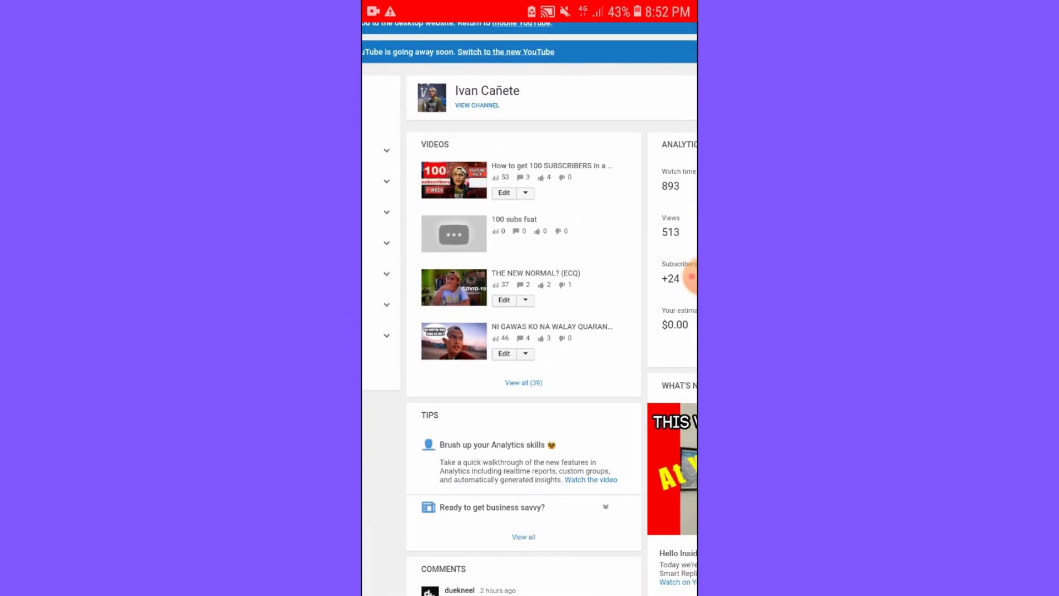
pyautogui.click(503, 192)
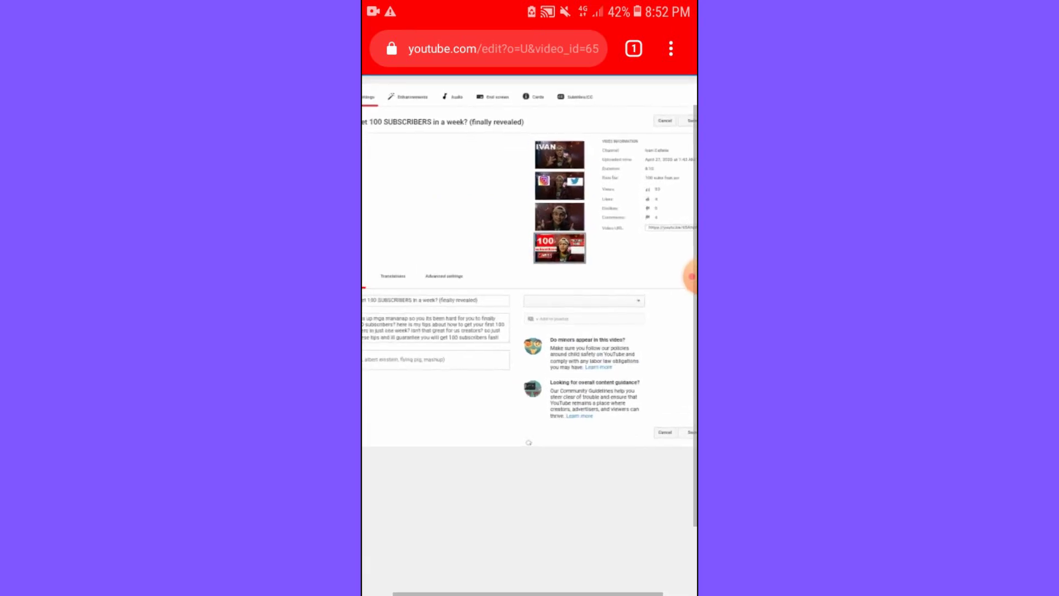
pyautogui.hscroll(-2, 530, 331)
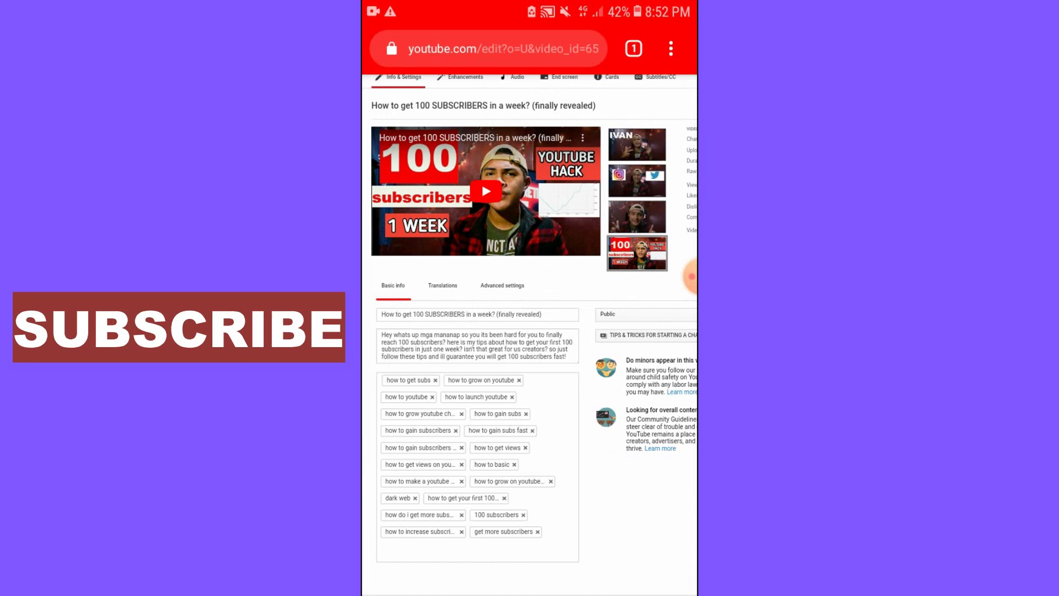
pyautogui.hscroll(4, 530, 331)
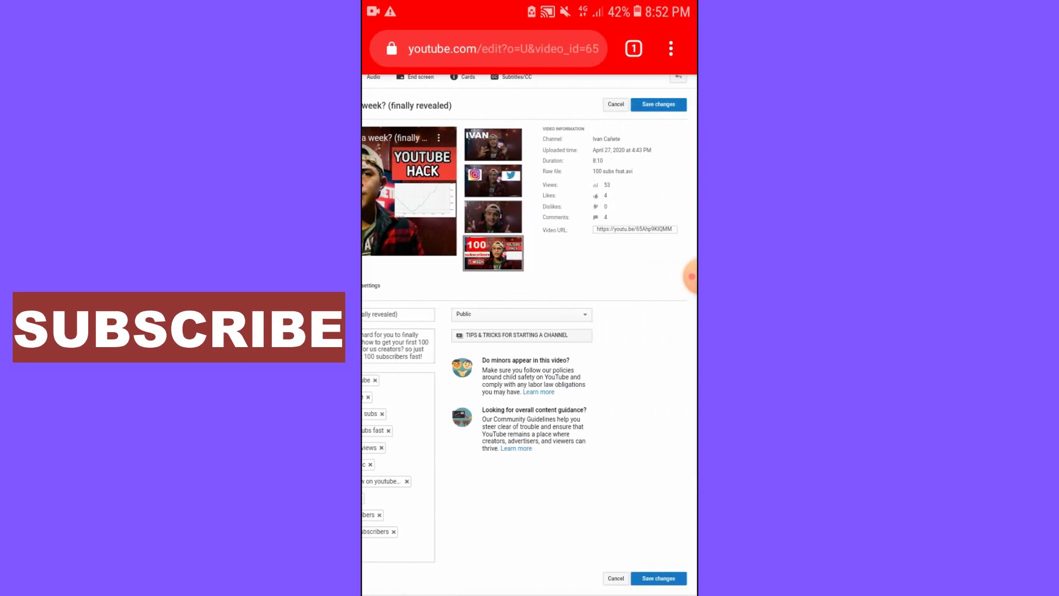
pyautogui.scroll(2, 529, 330)
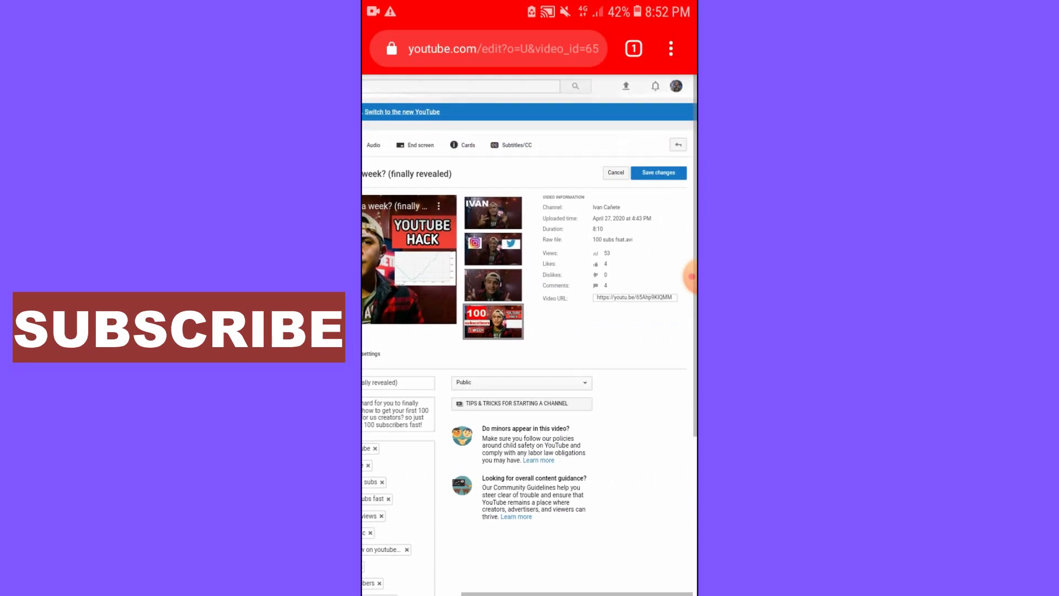
pyautogui.scroll(2, 530, 331)
pyautogui.hscroll(-2, 529, 331)
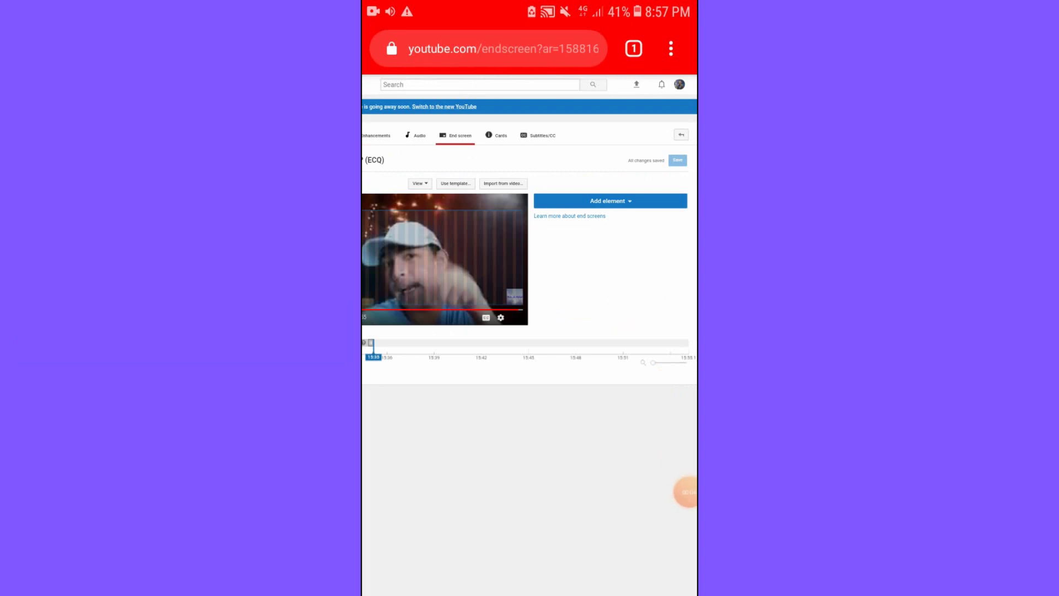
# Add a Subscribe element and drag it to the centre of the video preview.
pyautogui.click(610, 200)
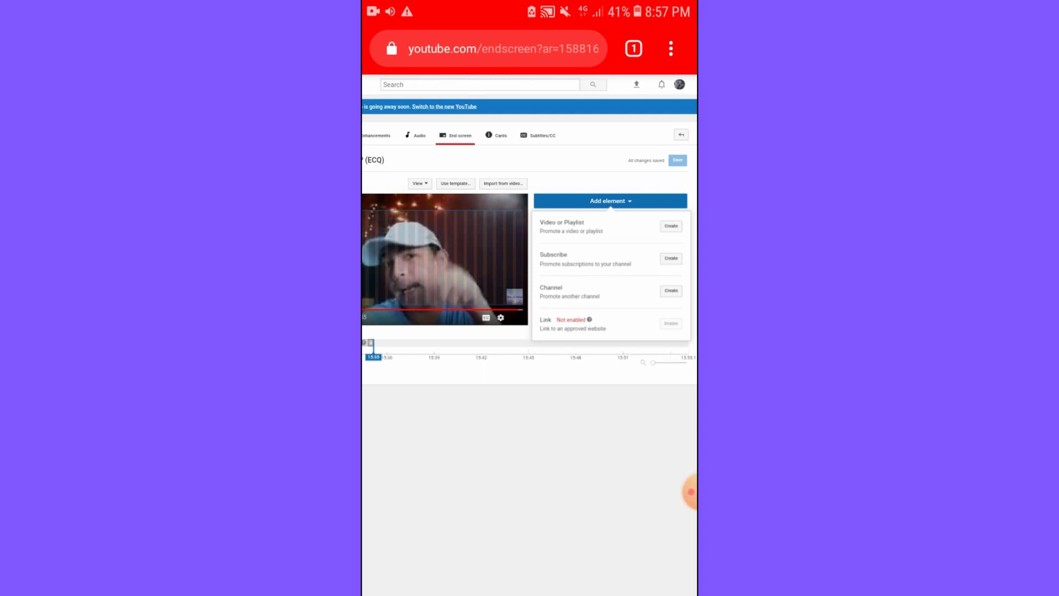
pyautogui.scroll(5, 530, 298)
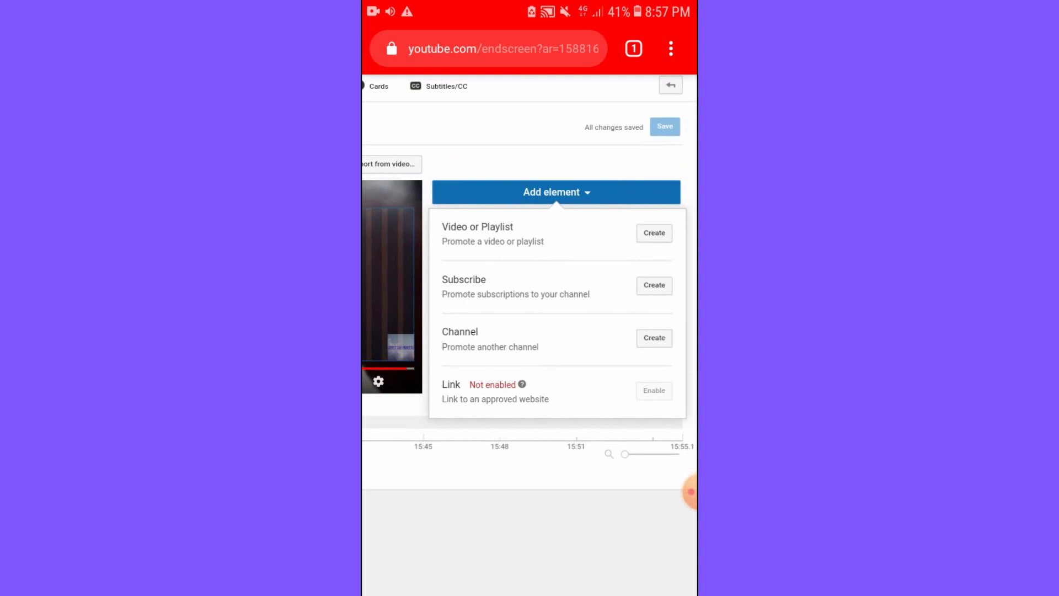
pyautogui.click(654, 284)
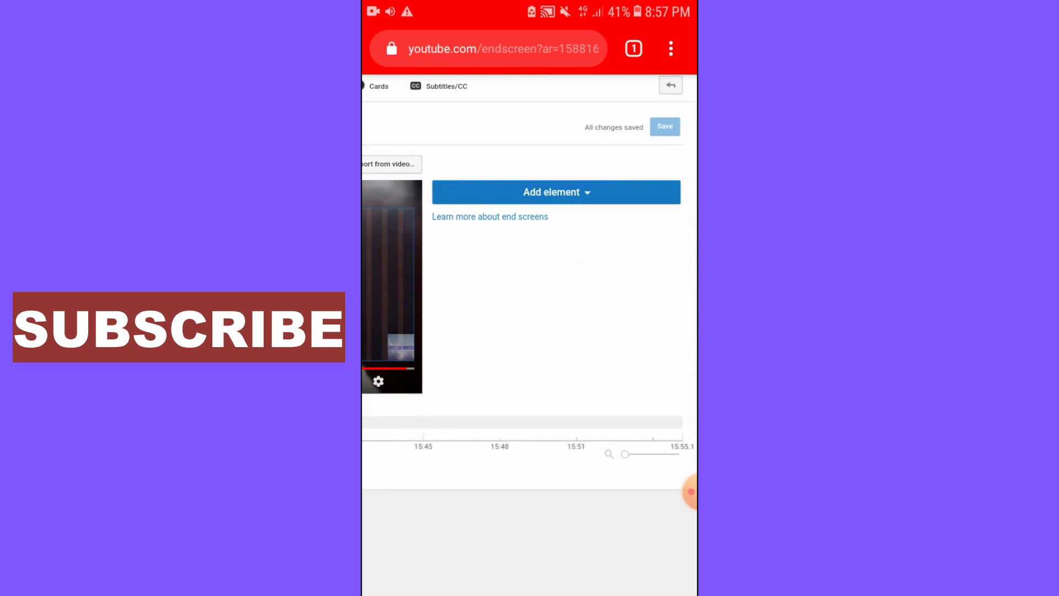
pyautogui.hscroll(-5, 530, 332)
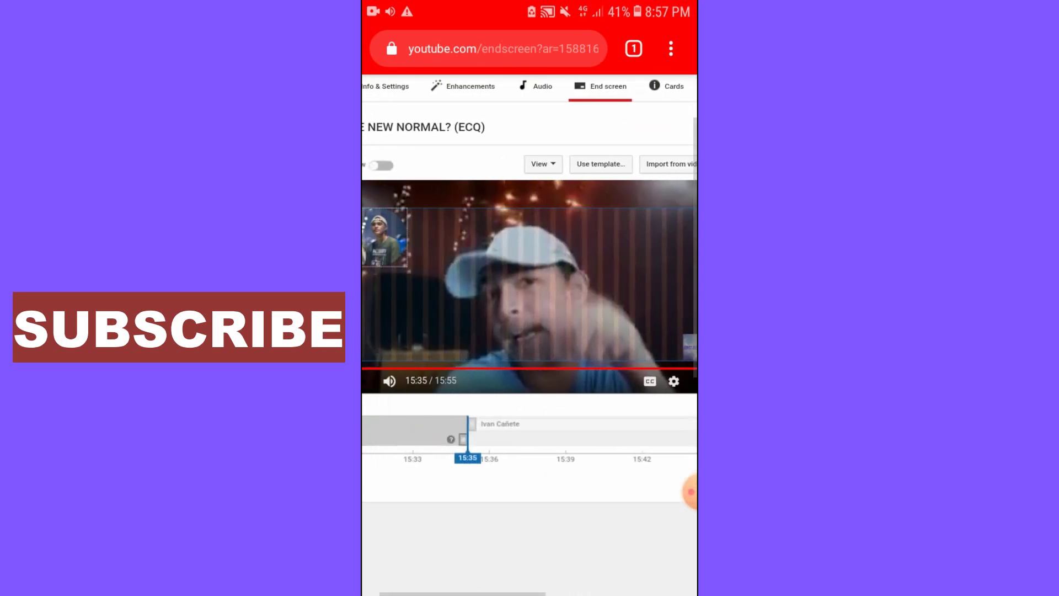
pyautogui.hscroll(-2, 530, 331)
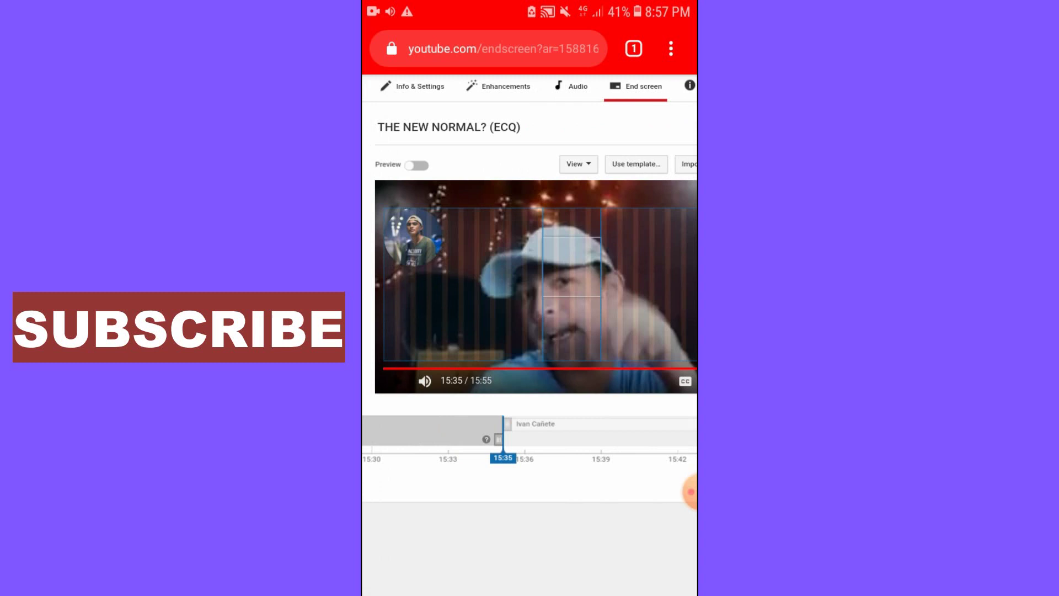
pyautogui.moveTo(572, 265); pyautogui.dragTo(568, 284)
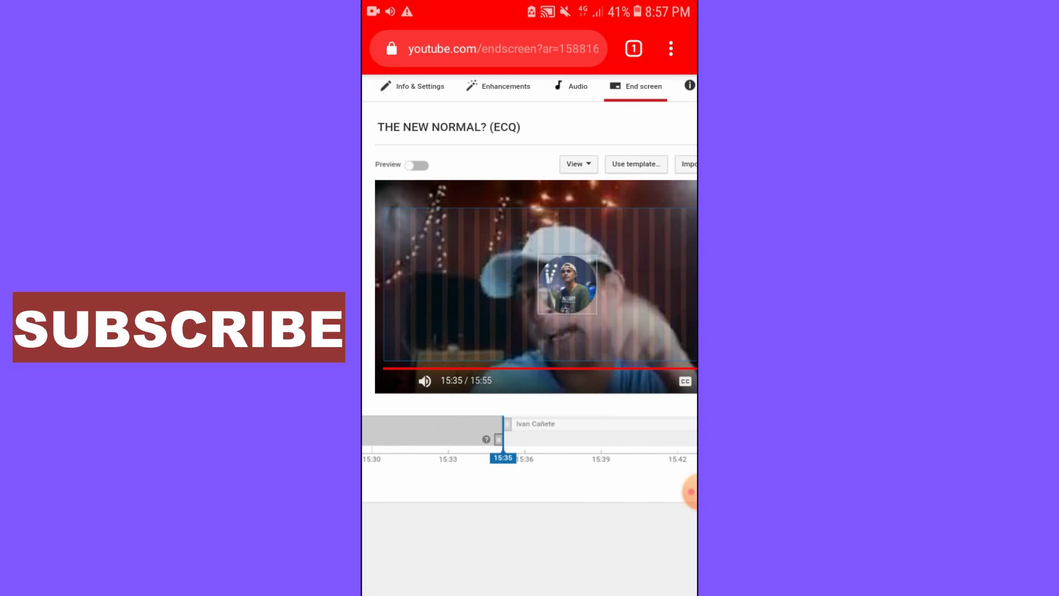
pyautogui.hscroll(2, 529, 331)
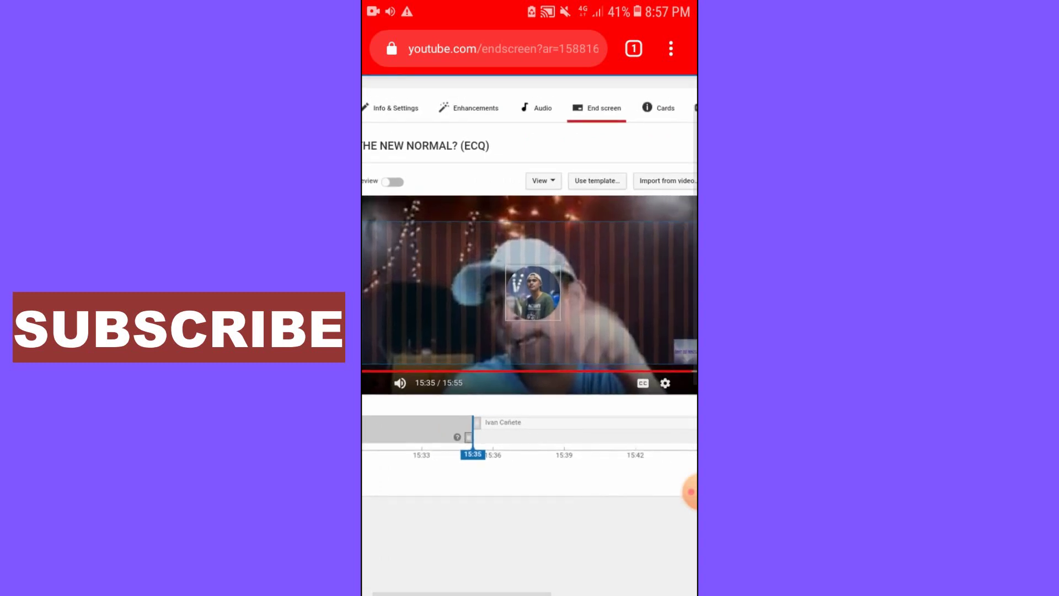
pyautogui.hscroll(3, 529, 331)
pyautogui.hscroll(2, 529, 331)
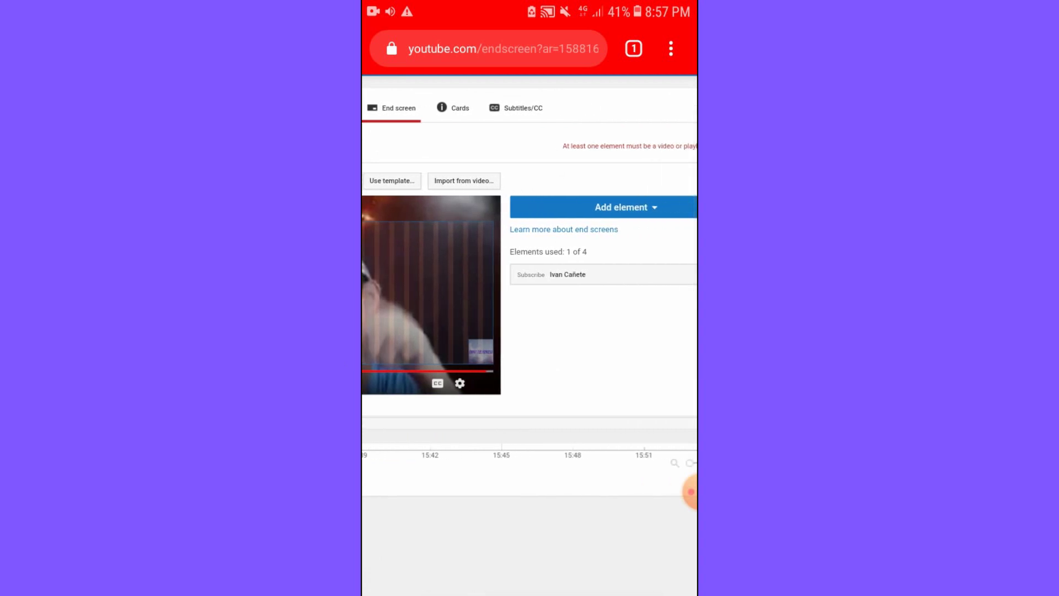
# Create a Video or Playlist element featuring the 'How to get 100 SUBSCRIBERS' upload.
pyautogui.click(621, 207)
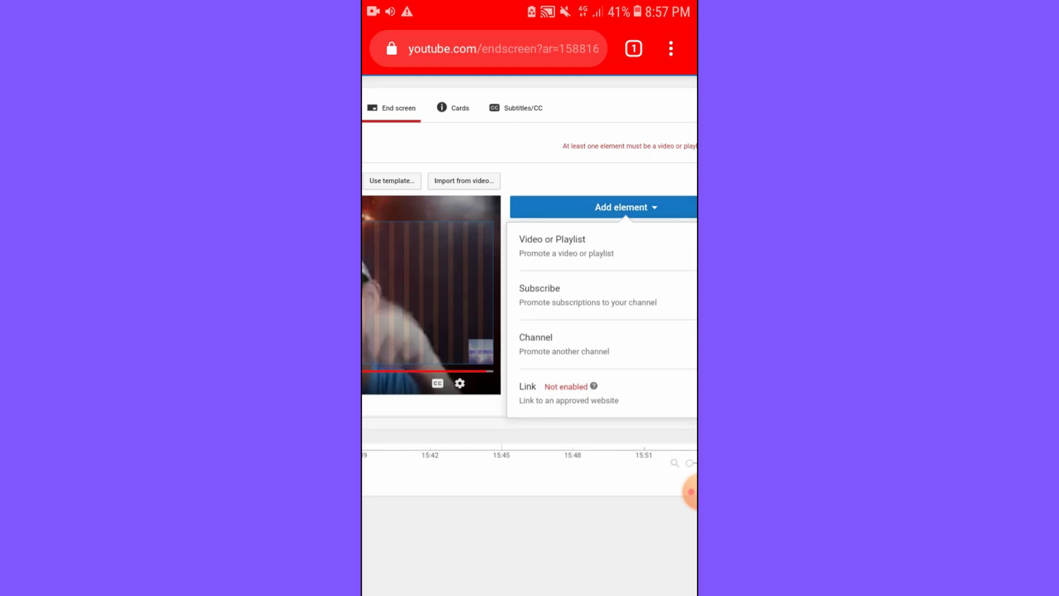
pyautogui.click(658, 245)
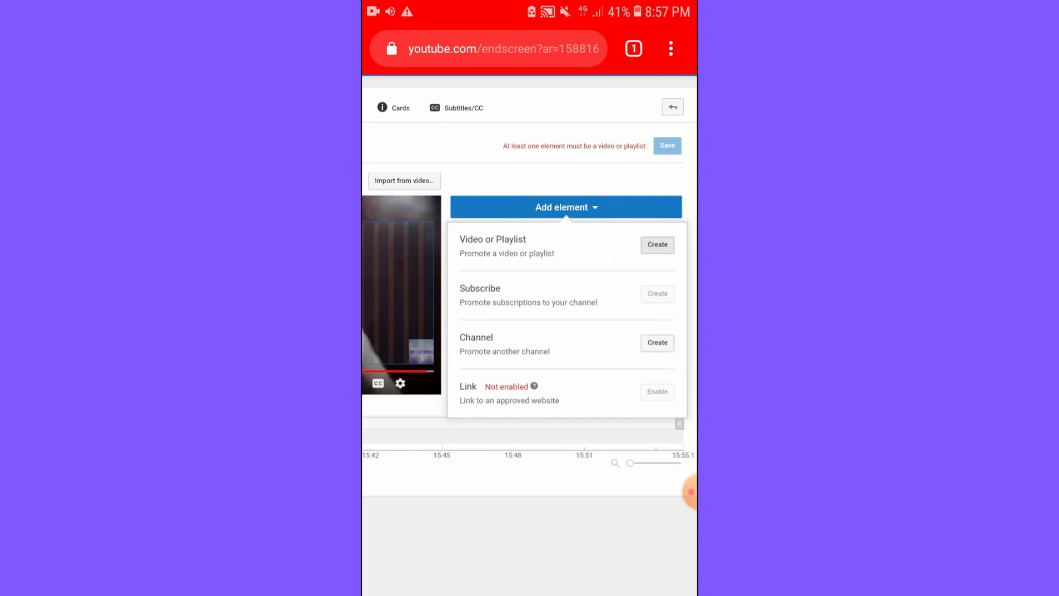
pyautogui.scroll(-3, 529, 331)
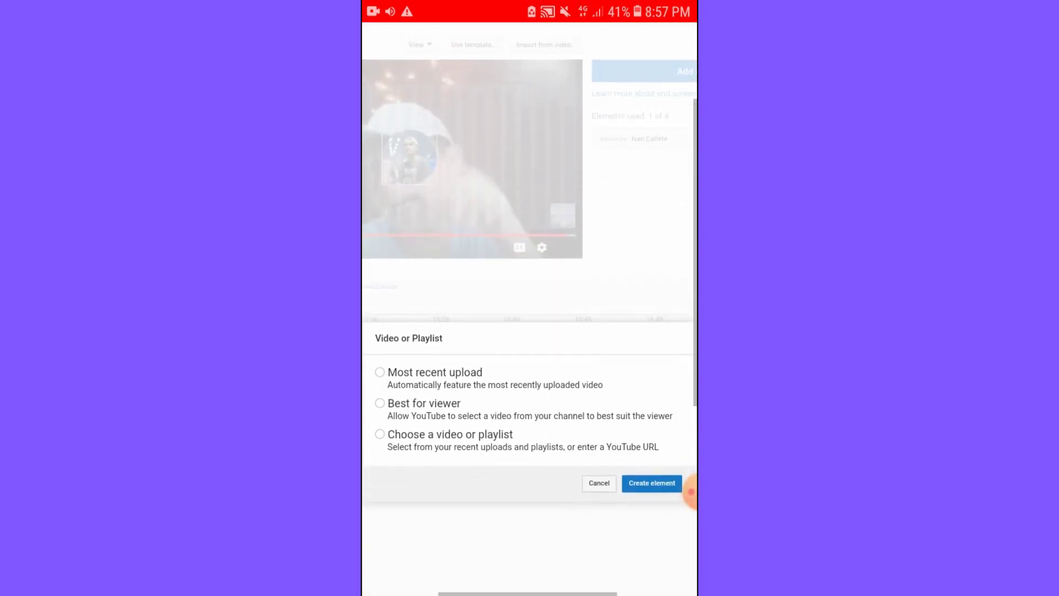
pyautogui.scroll(-2, 530, 331)
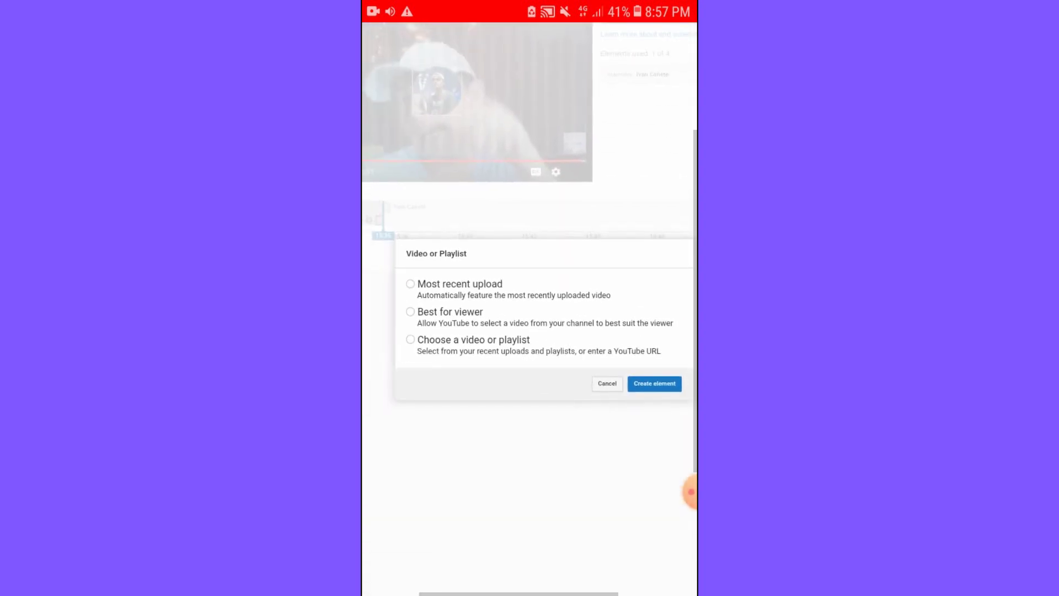
pyautogui.scroll(1, 529, 331)
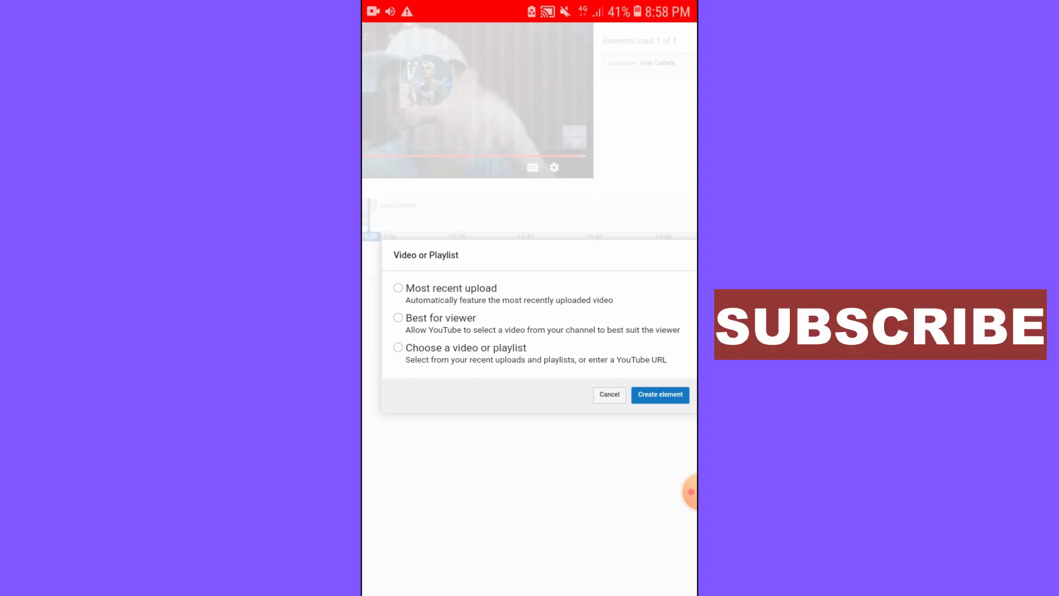
pyautogui.hscroll(3, 530, 331)
pyautogui.hscroll(-3, 529, 331)
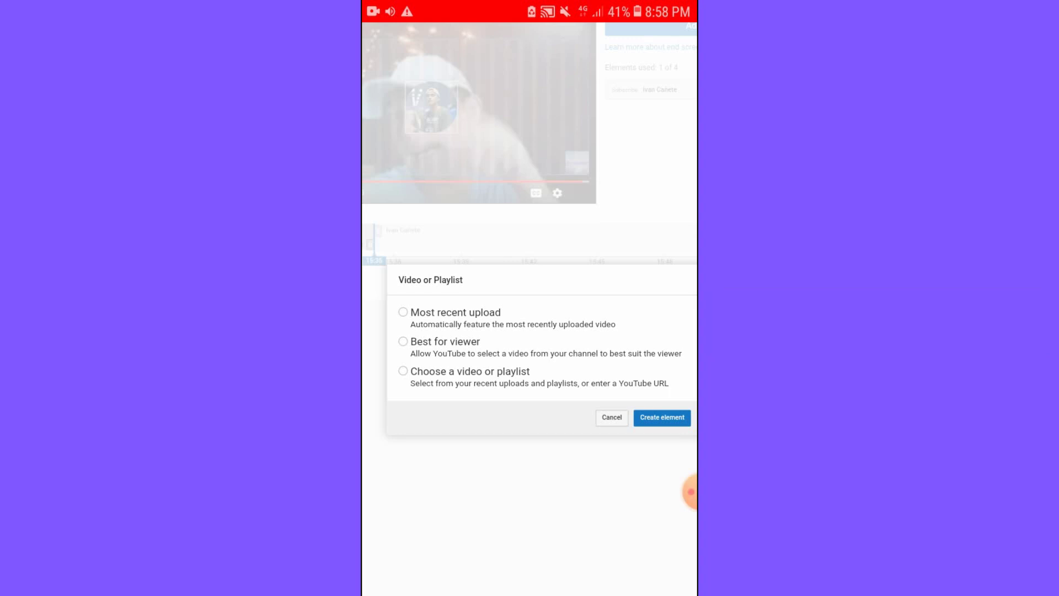
pyautogui.click(403, 370)
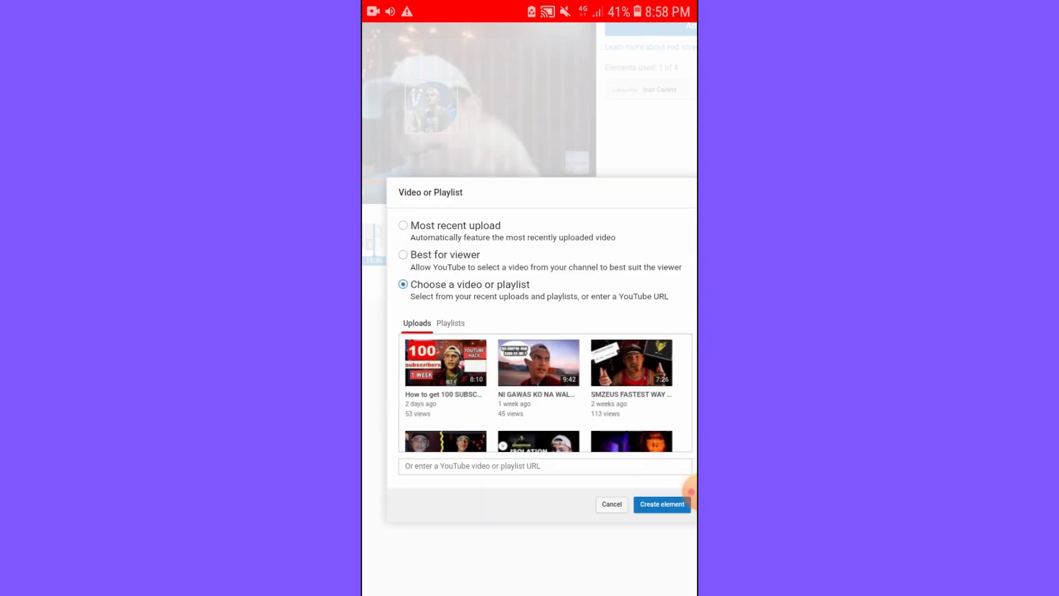
pyautogui.scroll(-5, 547, 393)
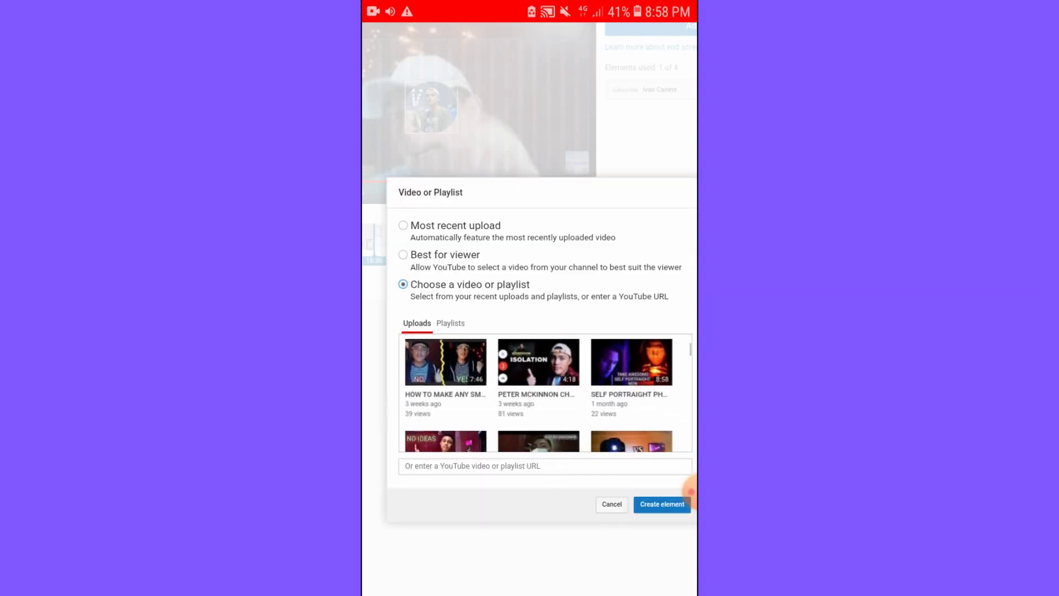
pyautogui.scroll(-3, 548, 393)
pyautogui.scroll(5, 547, 393)
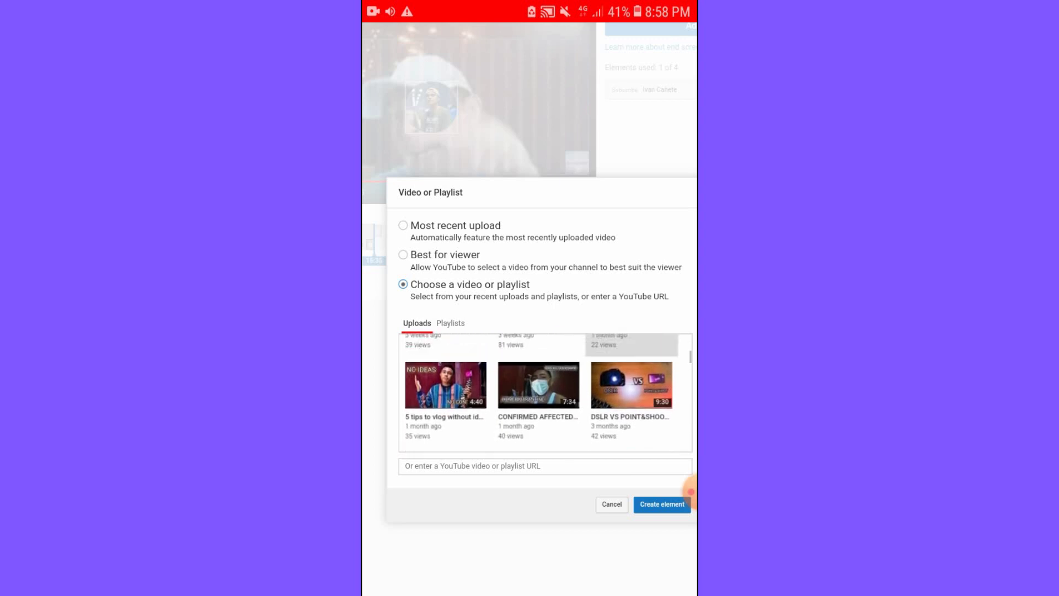
pyautogui.scroll(2, 541, 393)
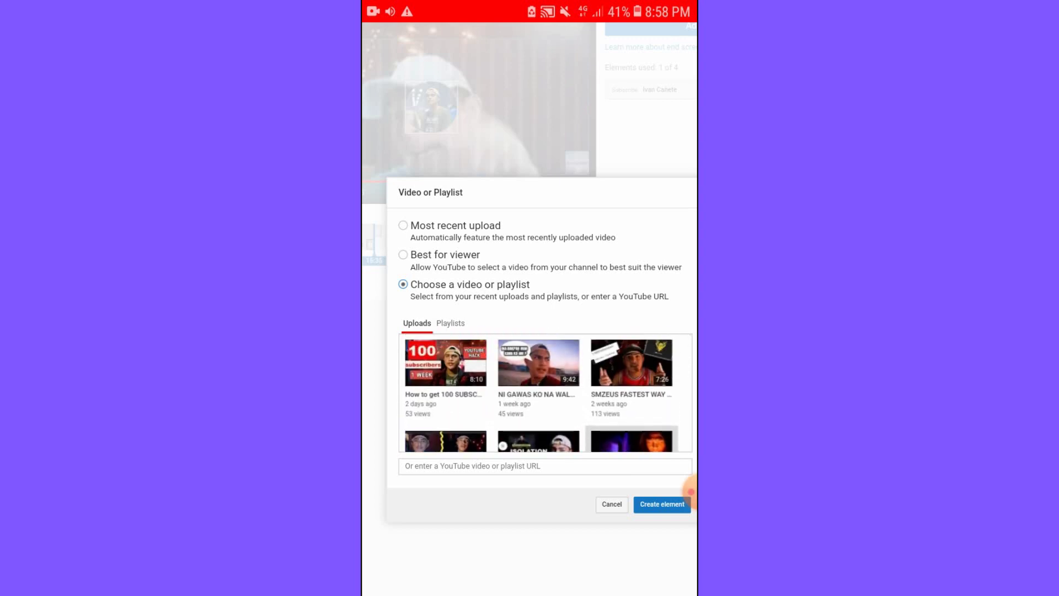
pyautogui.scroll(-1, 549, 393)
pyautogui.scroll(1, 547, 393)
pyautogui.hscroll(-3, 529, 331)
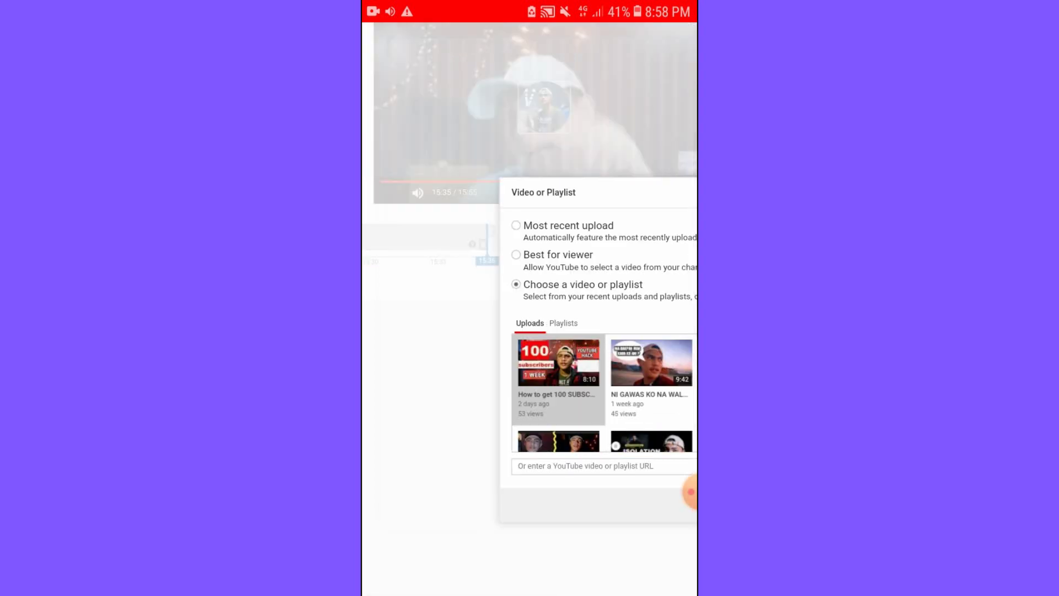
pyautogui.hscroll(1, 530, 331)
pyautogui.hscroll(3, 530, 331)
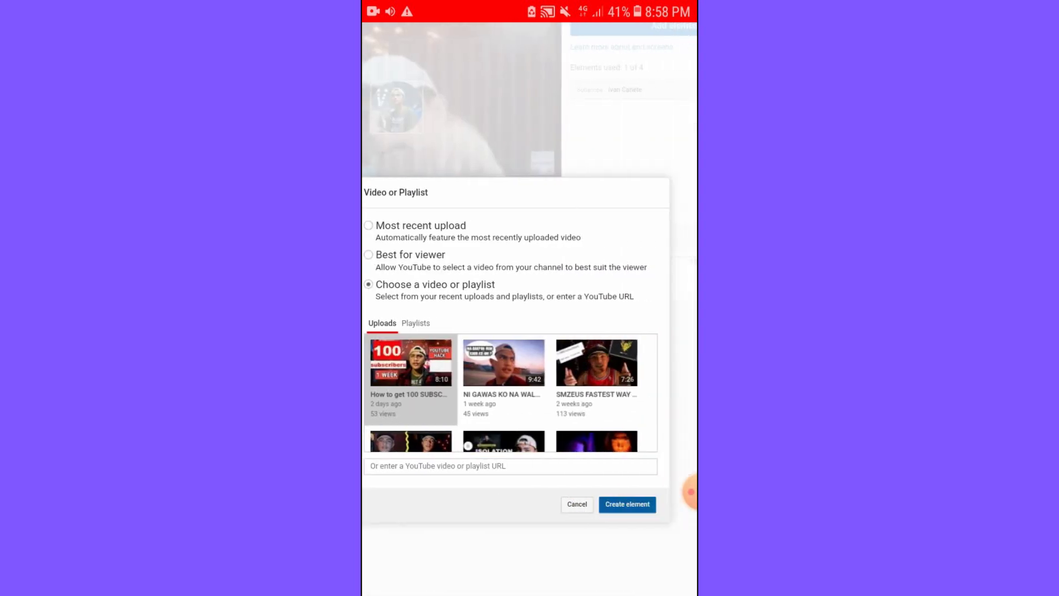
pyautogui.click(627, 504)
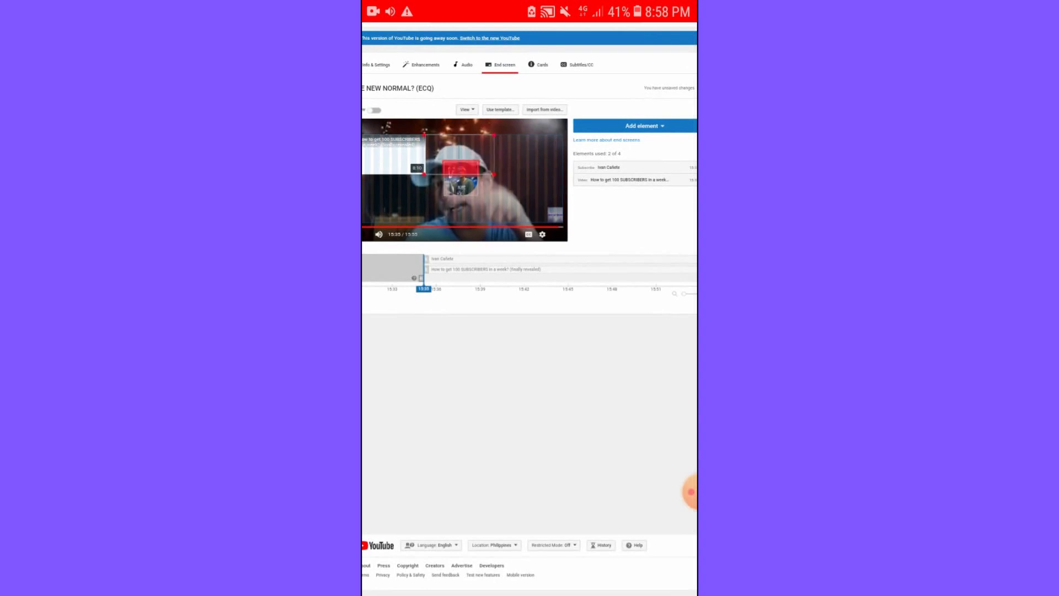
# Move the featured-video element to the upper right of the end screen.
pyautogui.moveTo(394, 155); pyautogui.dragTo(526, 155)
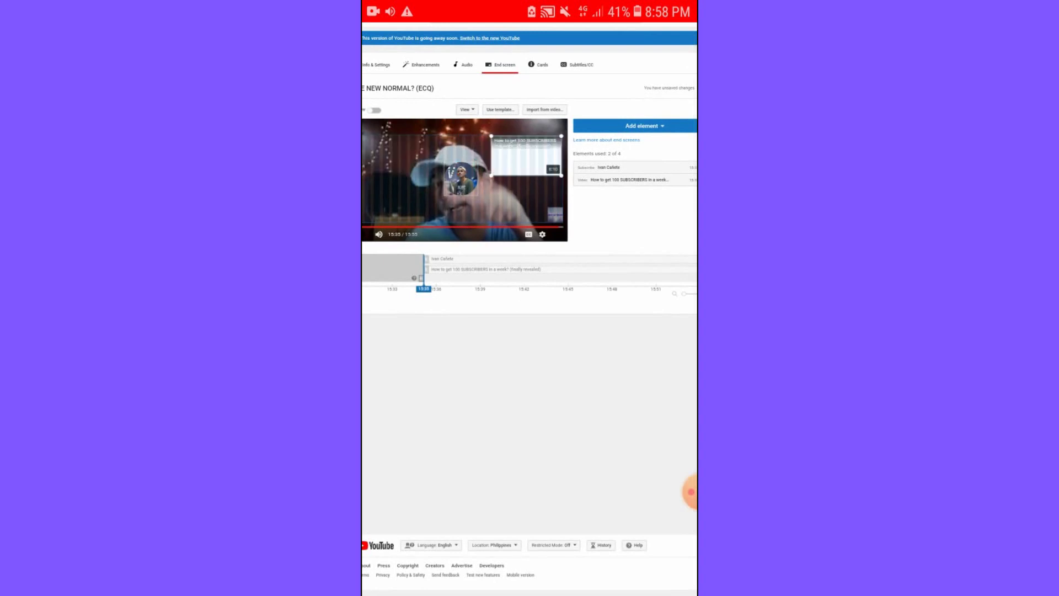
pyautogui.hscroll(1, 529, 249)
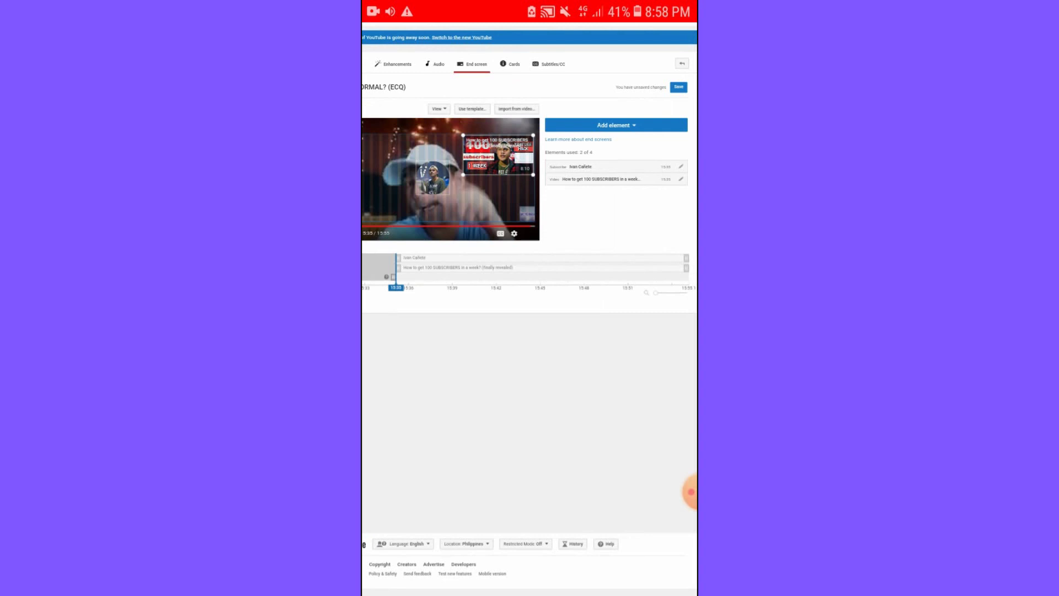
pyautogui.moveTo(496, 155)
pyautogui.mouseDown()
pyautogui.moveTo(468, 202)
pyautogui.moveTo(499, 153)
pyautogui.mouseUp()
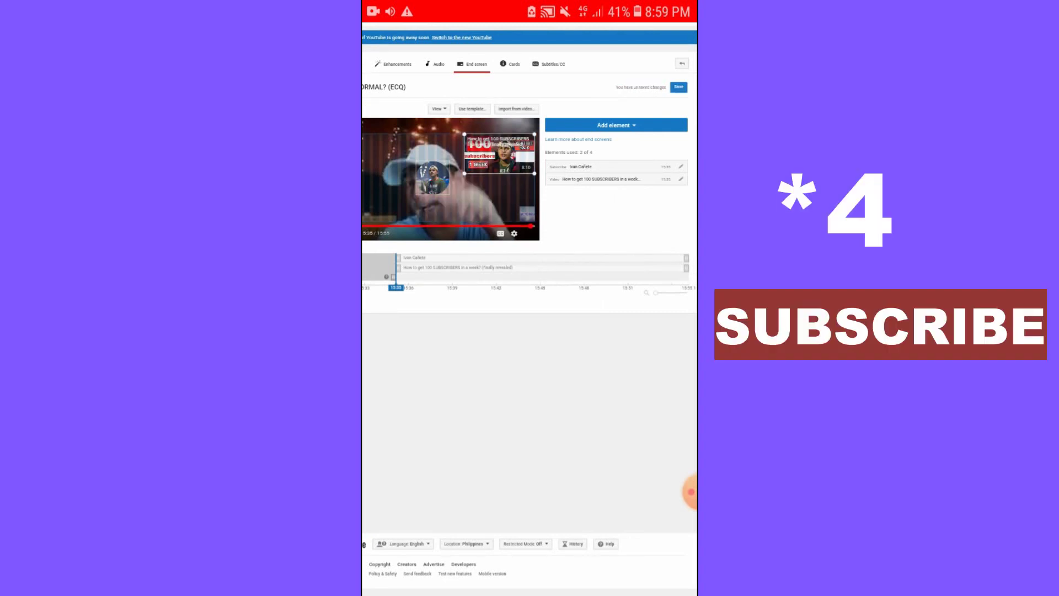
pyautogui.click(616, 125)
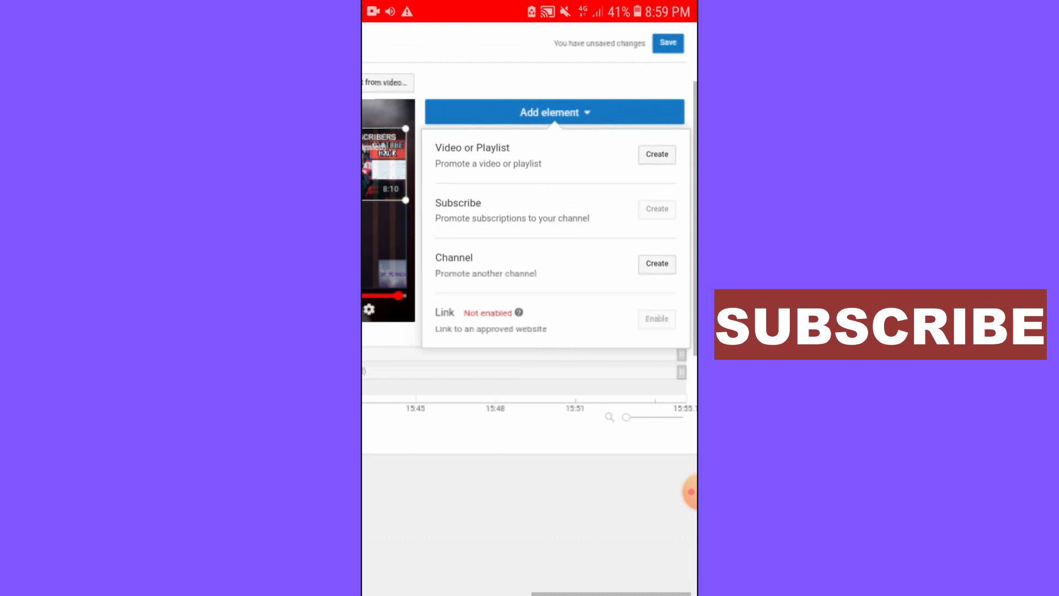
# Create a 'Best for viewer' video element, bringing elements used to 3 of 4.
pyautogui.click(658, 155)
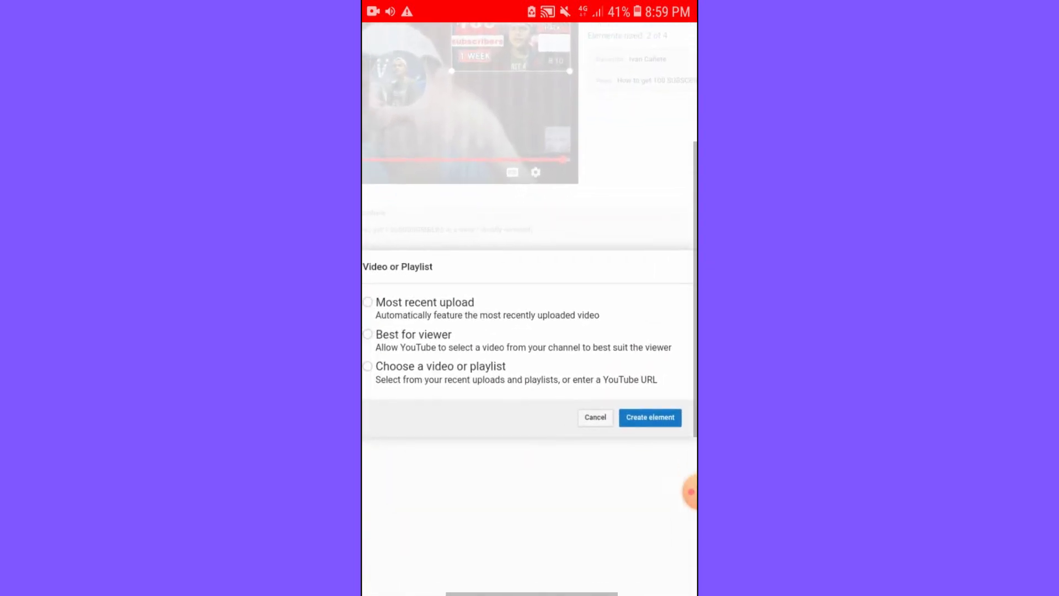
pyautogui.hscroll(-2, 529, 299)
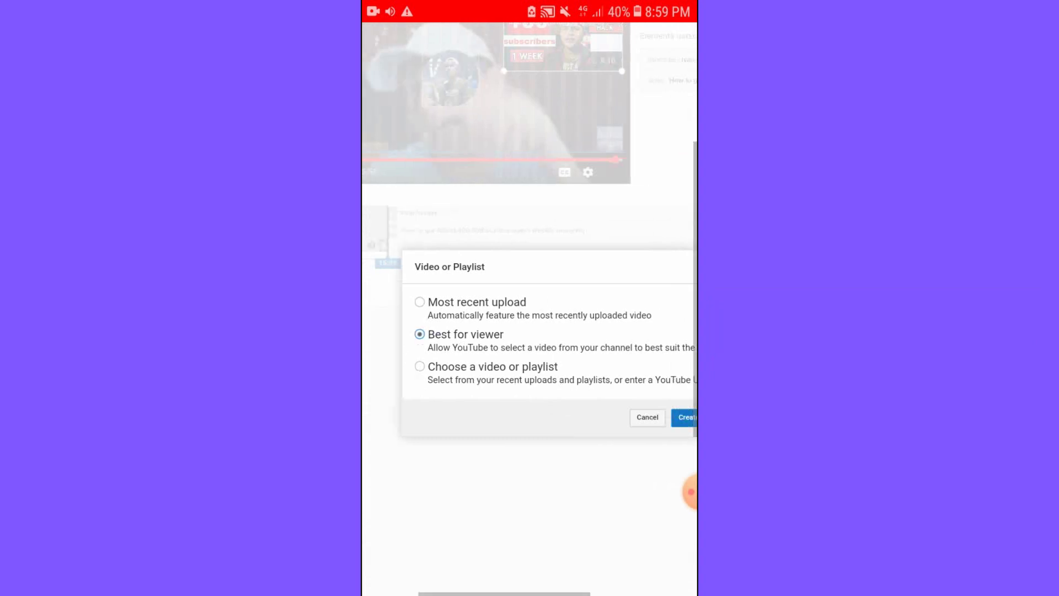
pyautogui.hscroll(3, 529, 298)
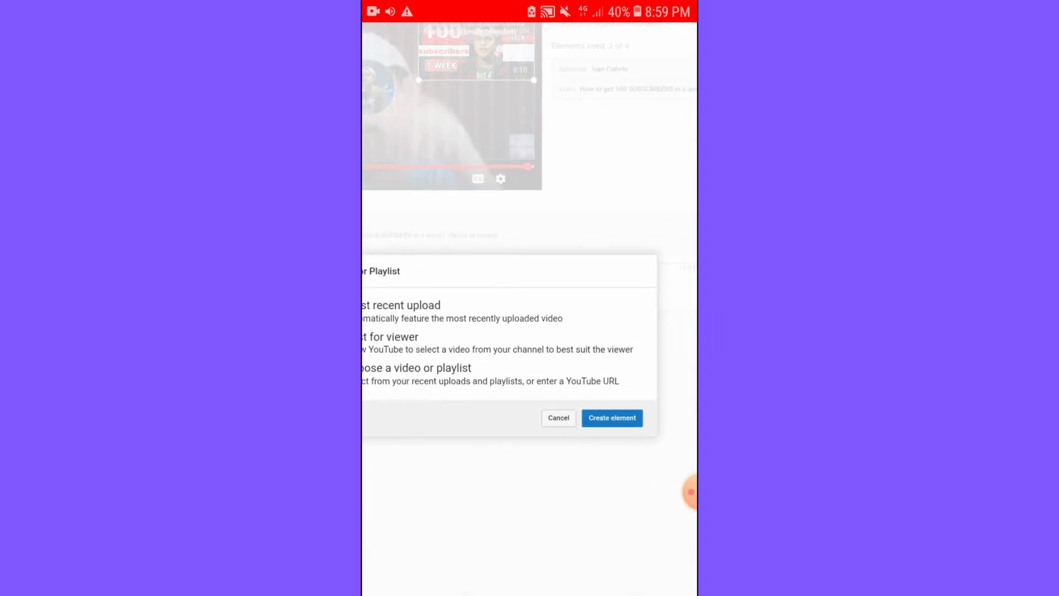
pyautogui.click(611, 417)
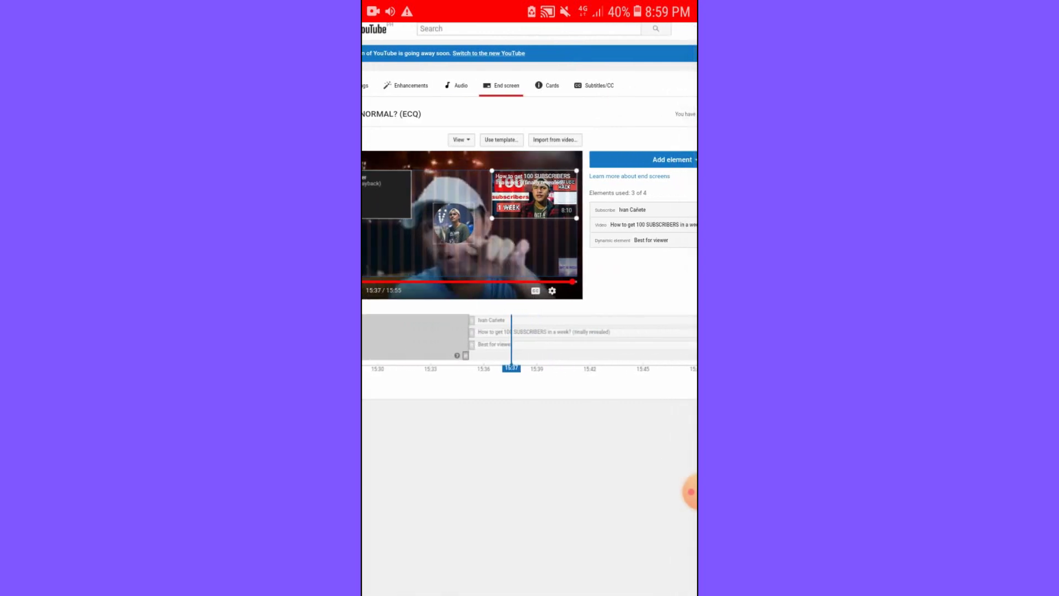
# Drag the video, Best for viewer and subscribe timeline bars to start later, around 15:43–15:45.
pyautogui.moveTo(367, 332); pyautogui.dragTo(531, 332)
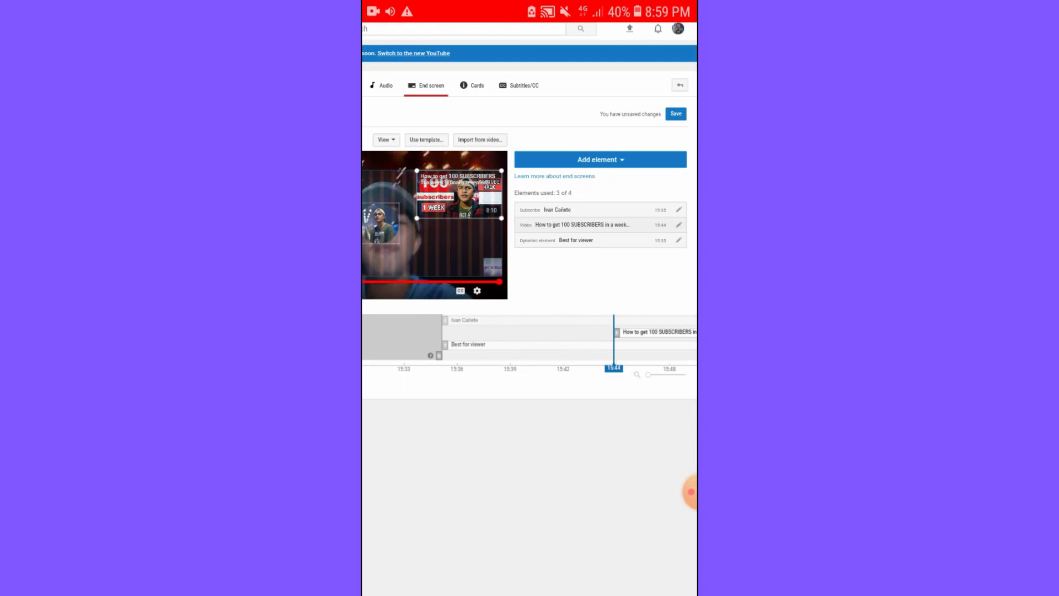
pyautogui.click(467, 345)
pyautogui.moveTo(453, 345); pyautogui.dragTo(622, 345)
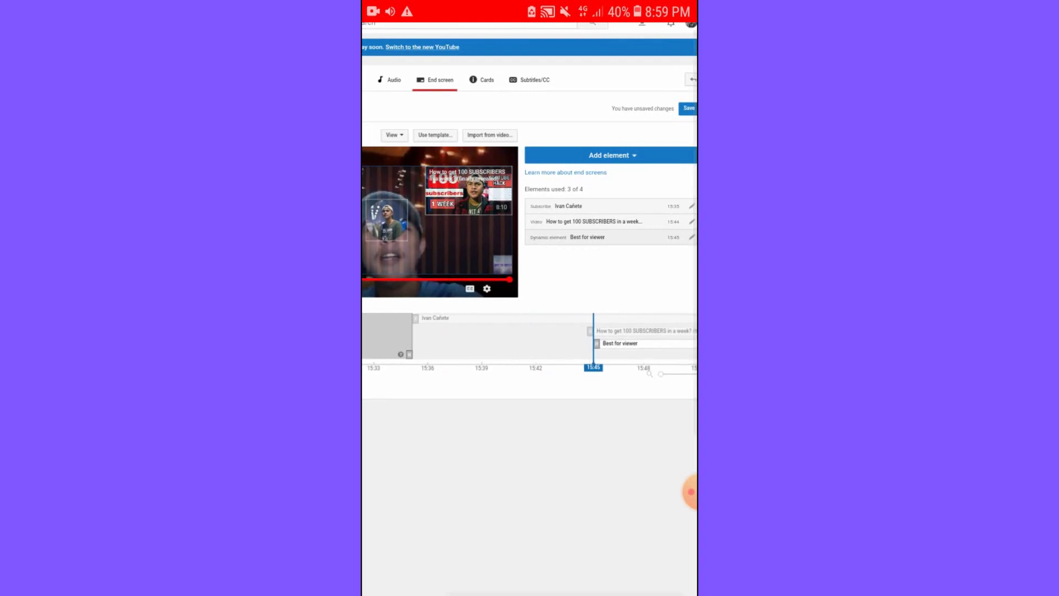
pyautogui.click(463, 318)
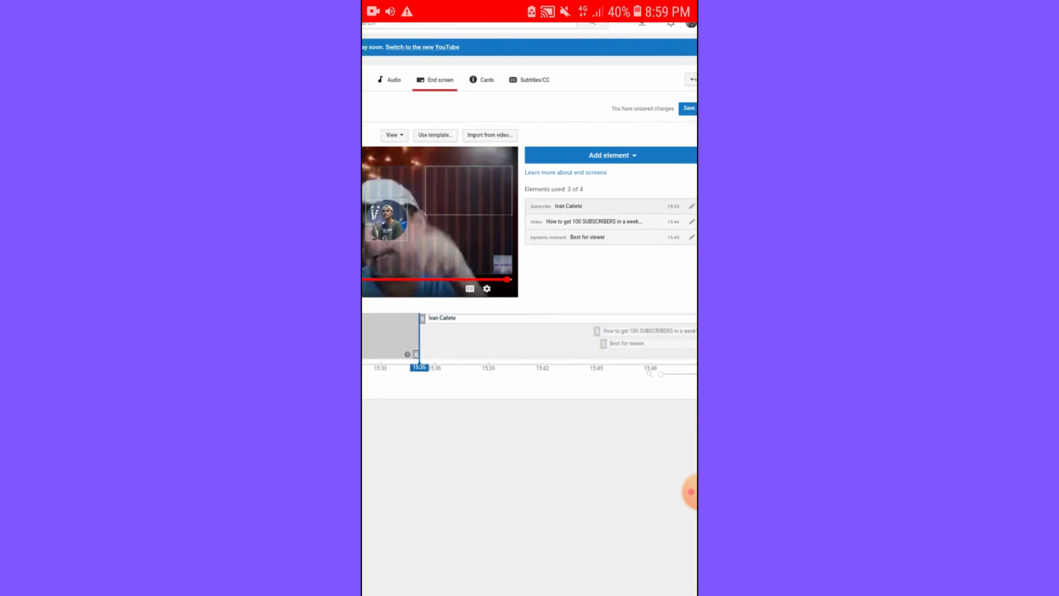
pyautogui.moveTo(415, 318); pyautogui.dragTo(625, 319)
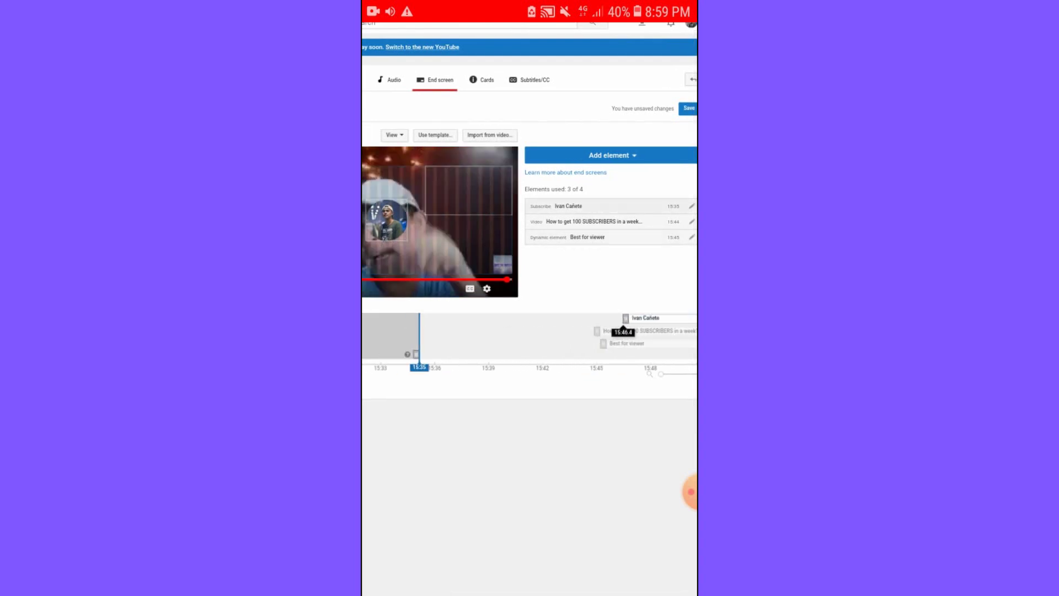
# Fine-tune the video element to start about 15:46 and Best for viewer at 15:47.
pyautogui.click(645, 330)
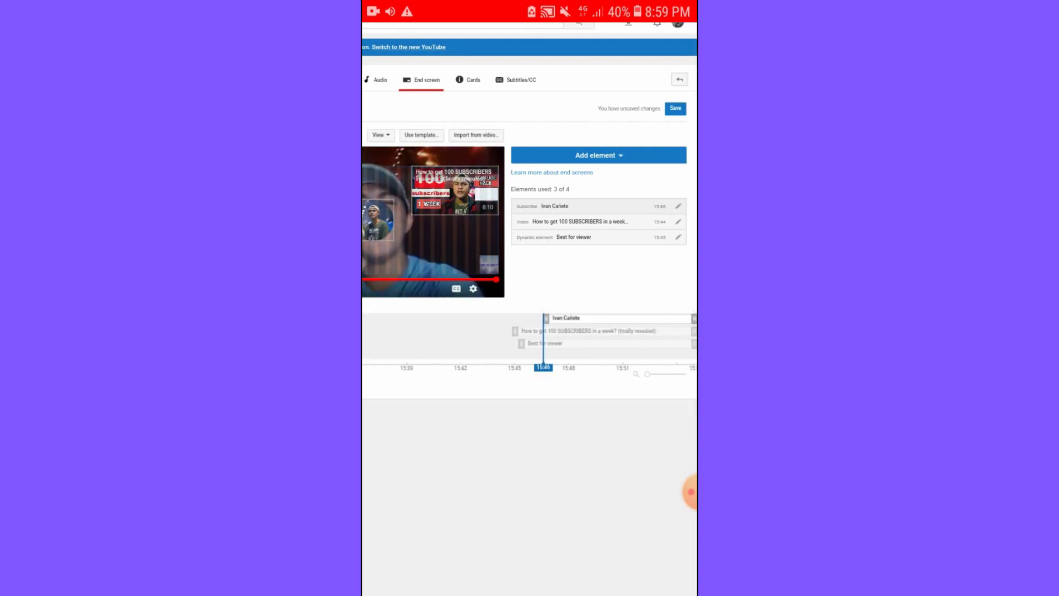
pyautogui.moveTo(579, 331); pyautogui.dragTo(615, 329)
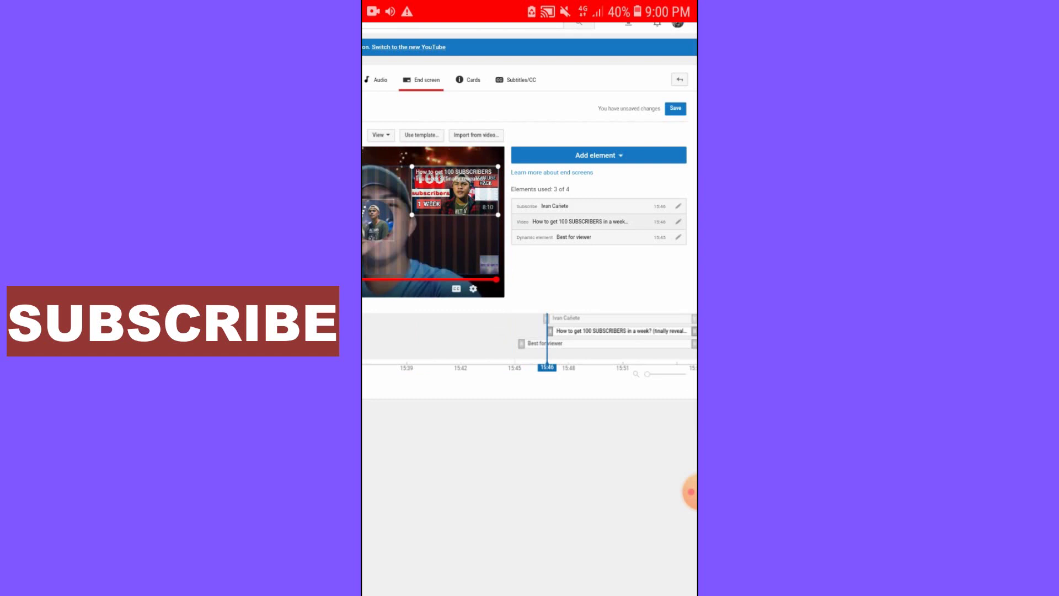
pyautogui.moveTo(542, 342); pyautogui.dragTo(579, 343)
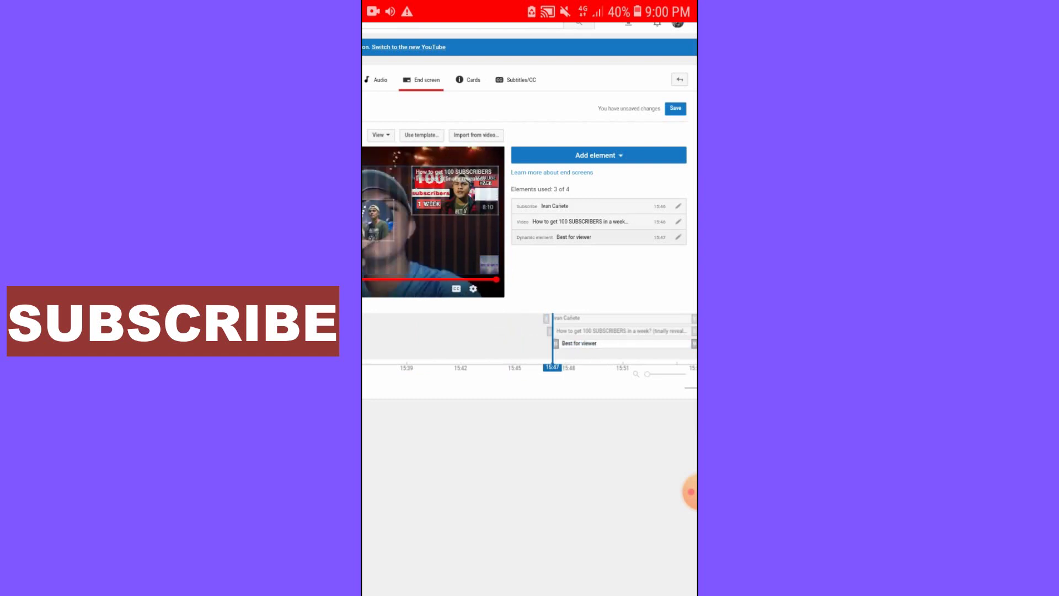
pyautogui.moveTo(455, 190)
pyautogui.mouseDown()
pyautogui.moveTo(455, 250)
pyautogui.moveTo(455, 191)
pyautogui.mouseUp()
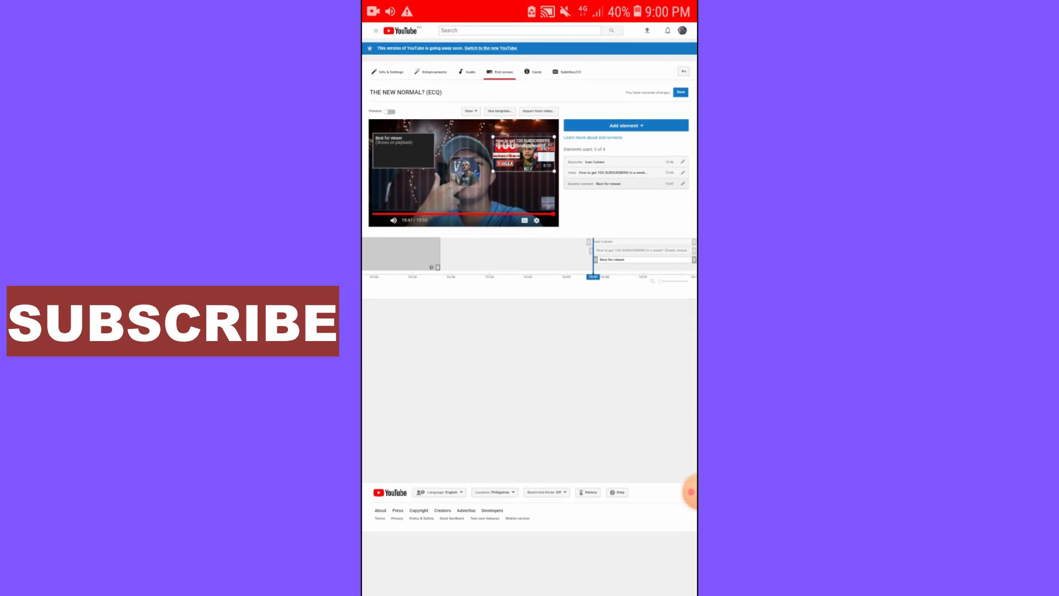
# Preview the end screen playing with all three elements, then save the changes.
pyautogui.click(389, 111)
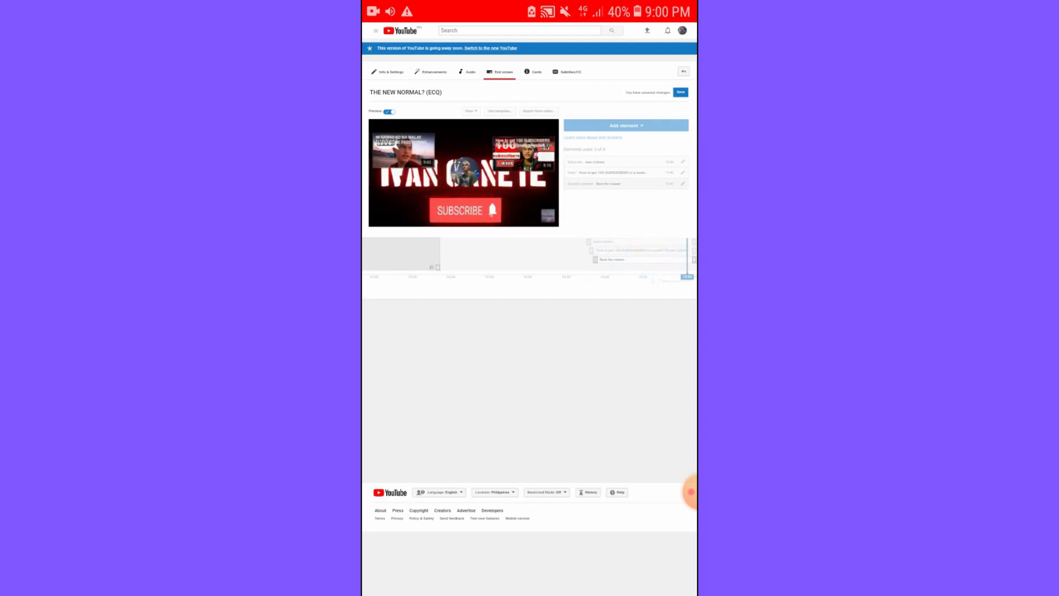
pyautogui.doubleClick(626, 149)
pyautogui.click(665, 79)
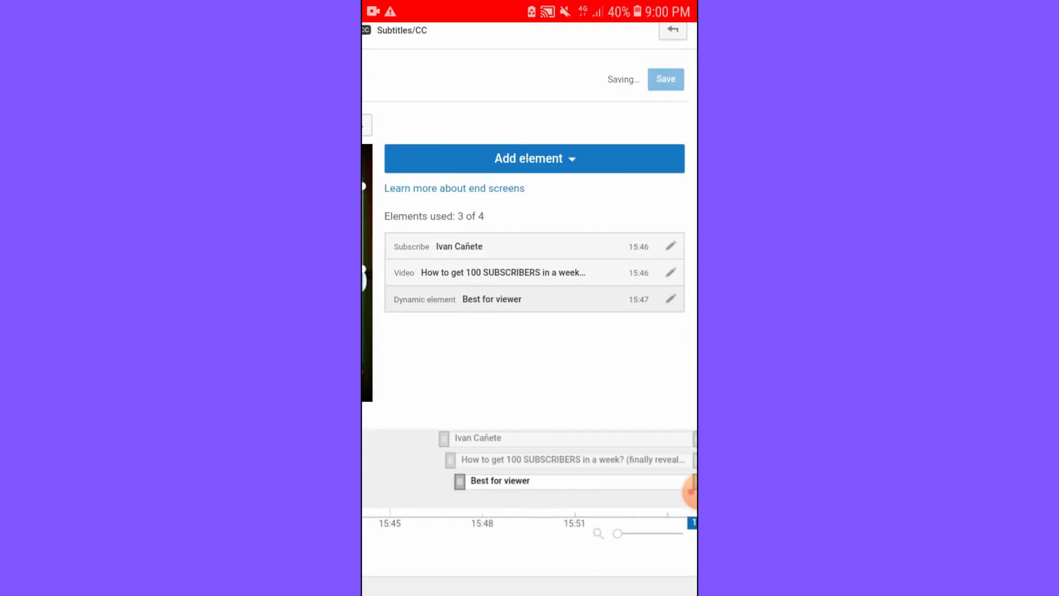
# Zoom out to the full editor while it reports all changes saved.
pyautogui.doubleClick(529, 331)
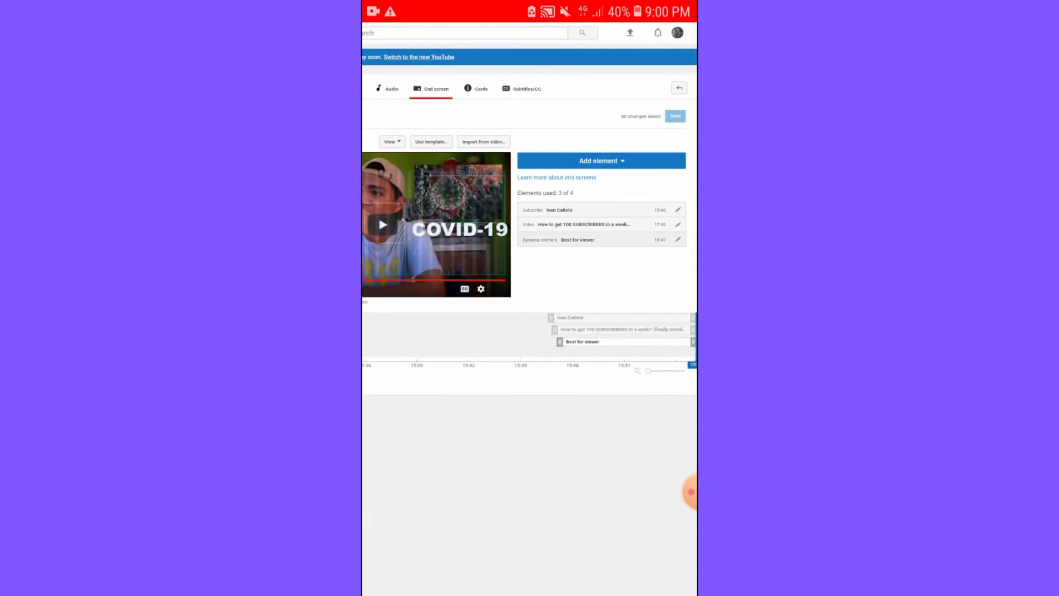
pyautogui.hscroll(-3, 530, 297)
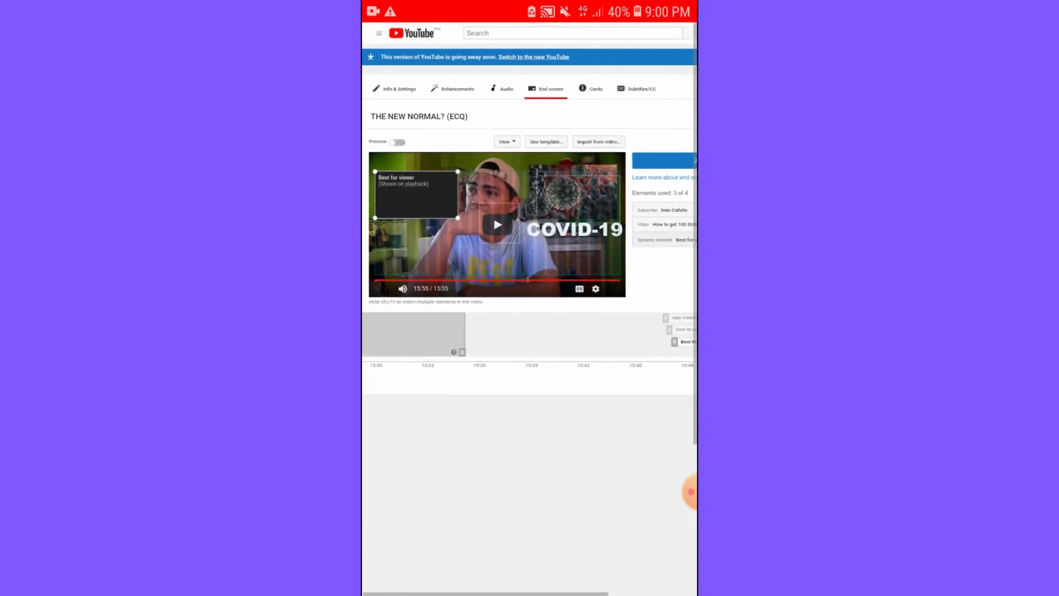
pyautogui.hscroll(3, 529, 298)
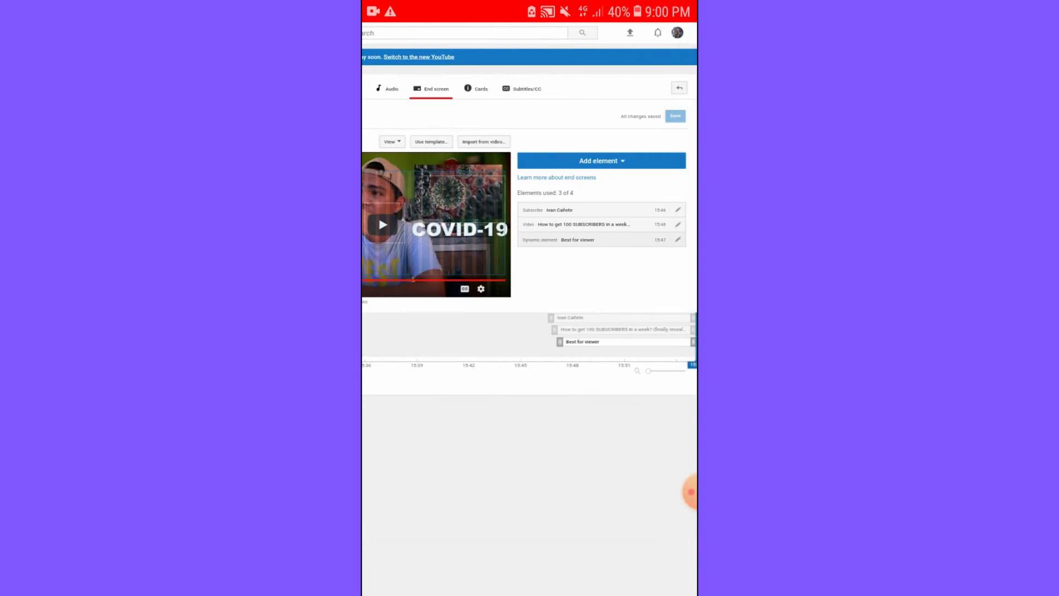